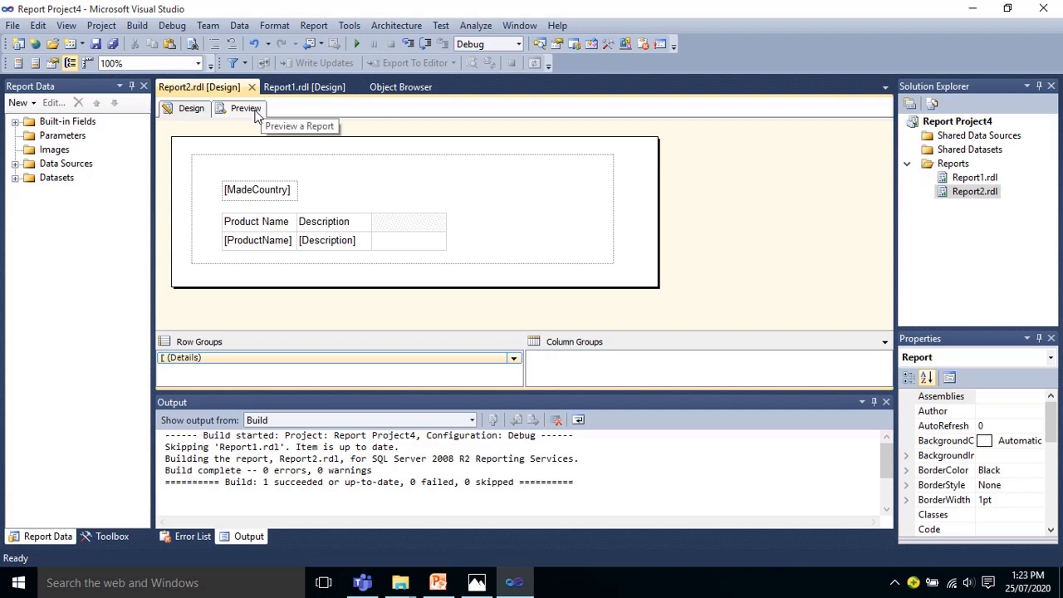
# Step: Preview Report2 and page through its country pages to examine how the products are grouped
pyautogui.click(249, 108)
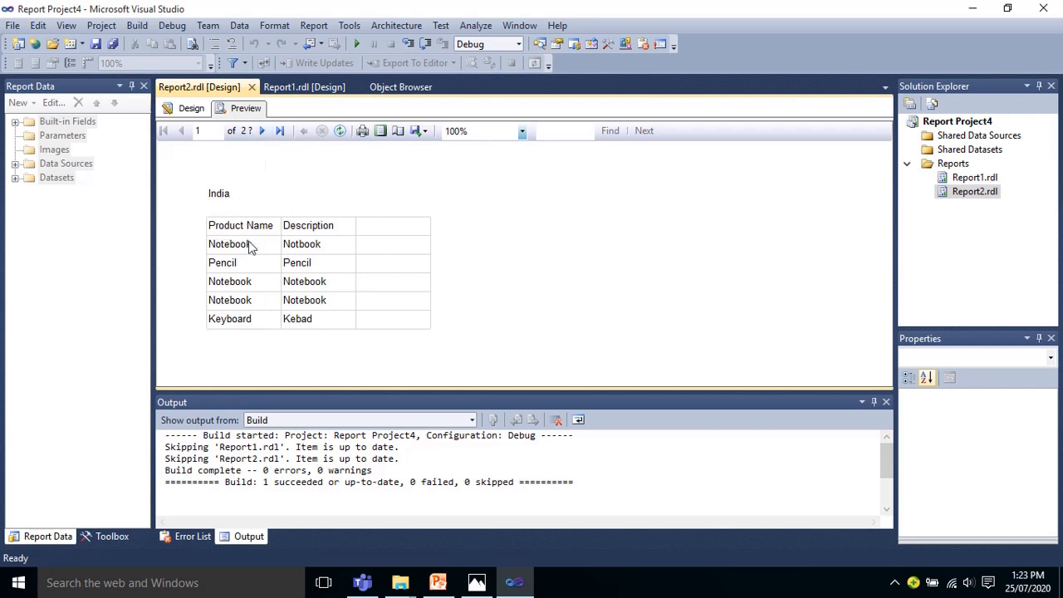
pyautogui.click(263, 131)
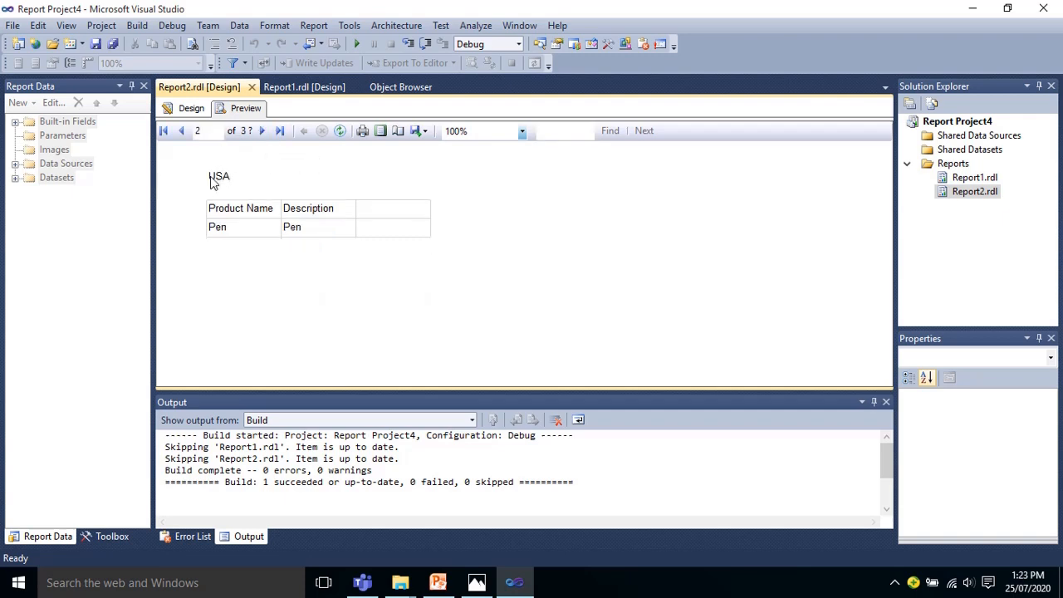
pyautogui.click(262, 130)
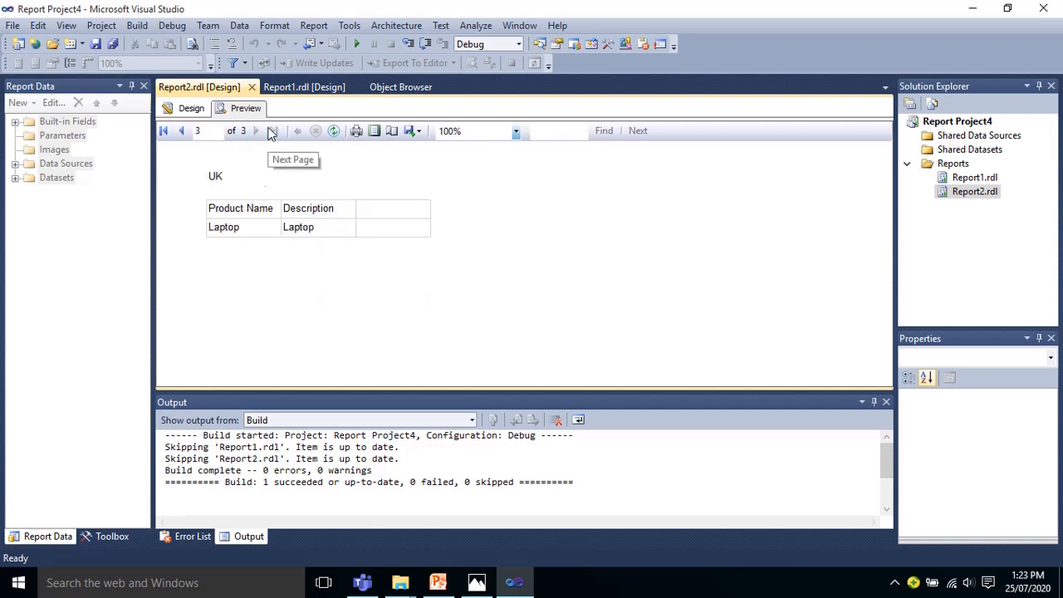
pyautogui.click(191, 111)
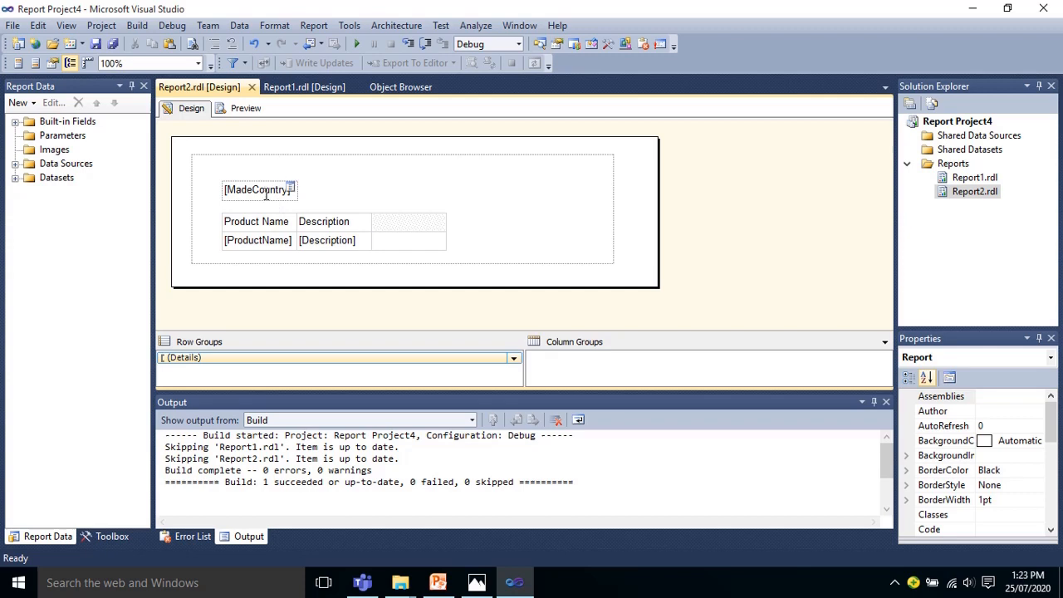
pyautogui.click(245, 110)
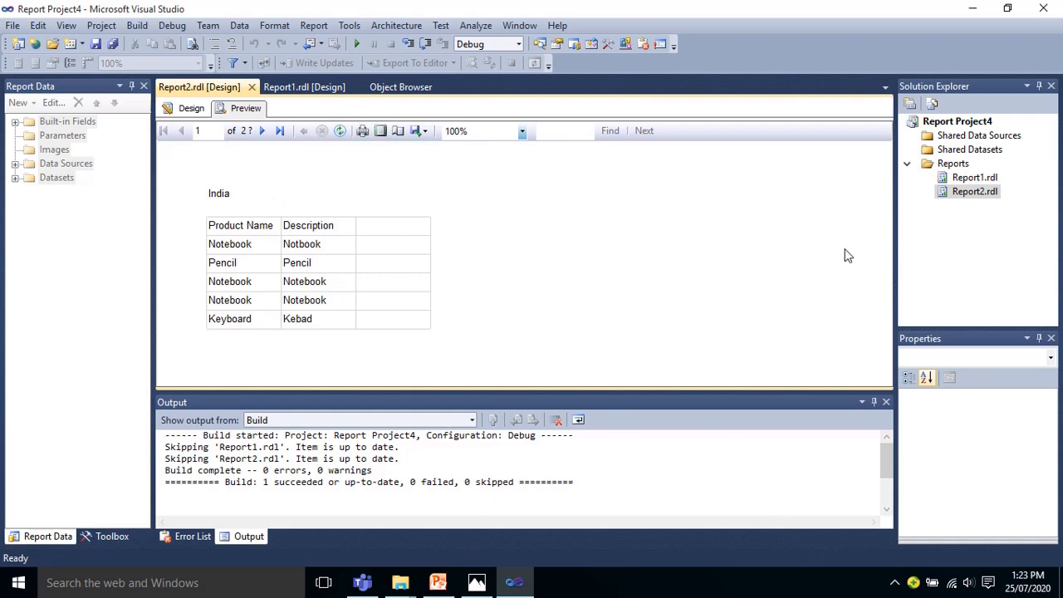
# Step: Add a new empty report named Report3.rdl to the project's Reports folder
pyautogui.rightClick(951, 165)
pyautogui.moveTo(893, 192)
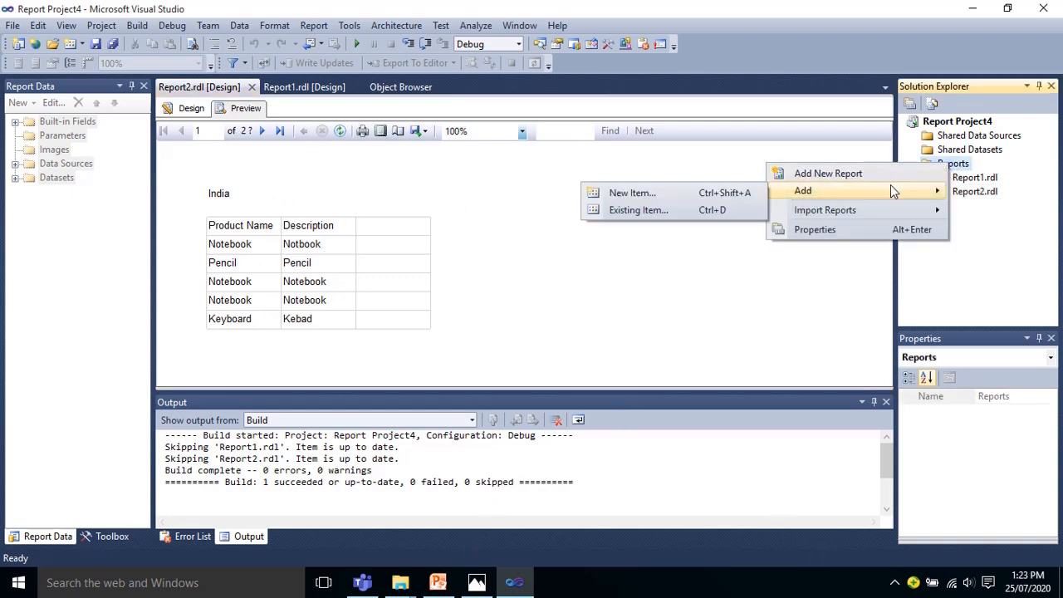
pyautogui.click(658, 191)
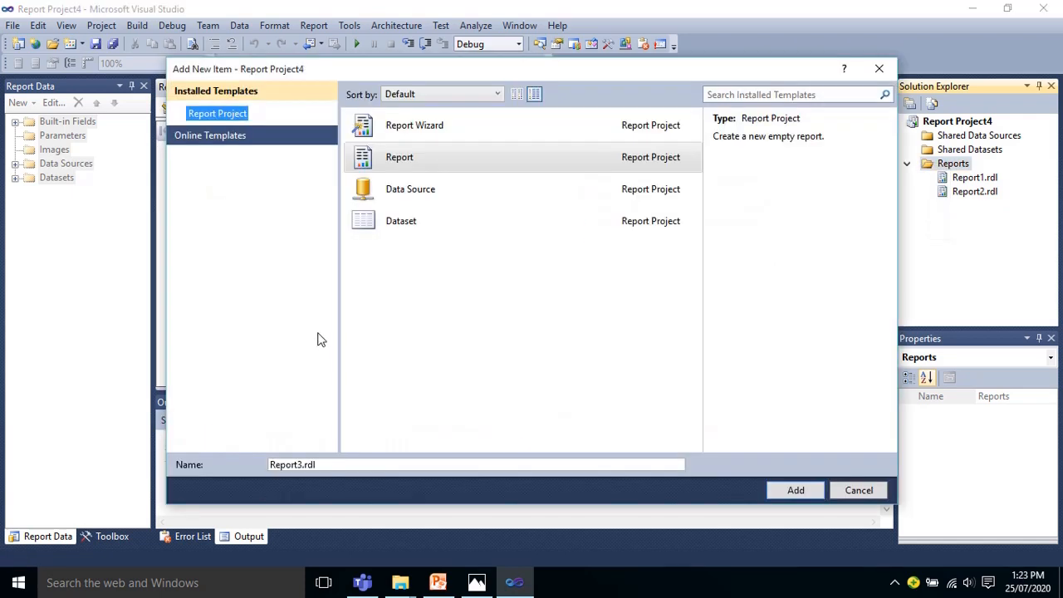
pyautogui.click(407, 157)
pyautogui.click(796, 490)
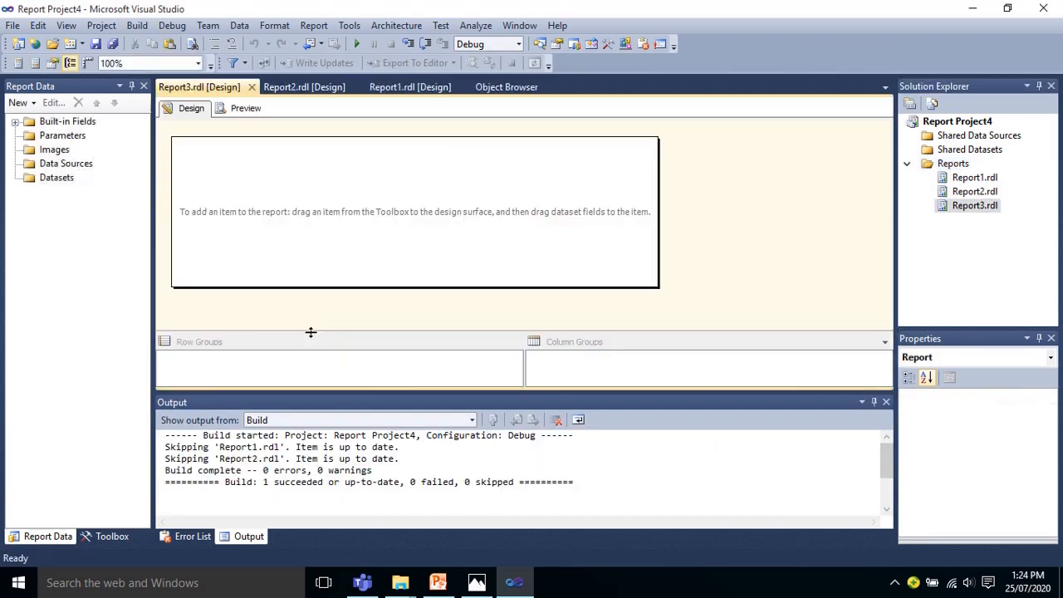
# Step: Add an embedded Microsoft SQL Server data source to Report3, connecting to server .\PROD and database training with Windows Authentication
pyautogui.rightClick(63, 153)
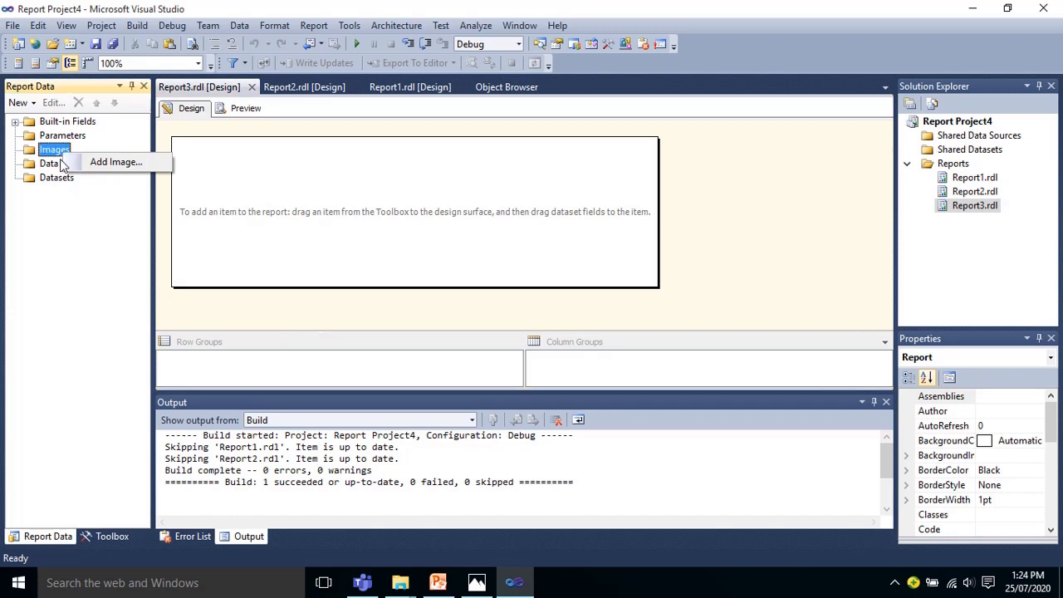
pyautogui.rightClick(61, 164)
pyautogui.click(75, 174)
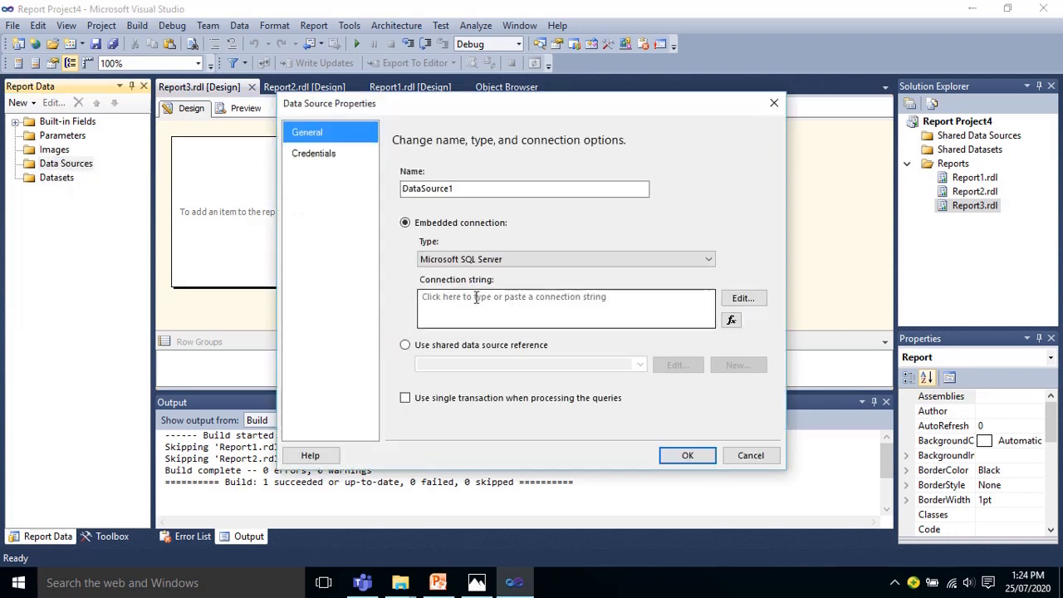
pyautogui.click(455, 346)
pyautogui.click(462, 364)
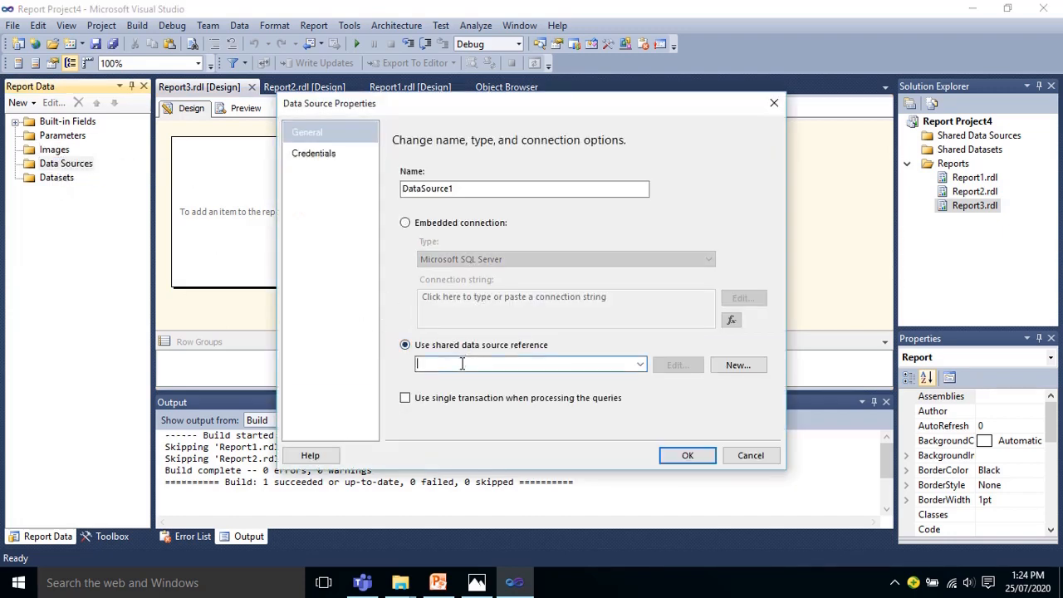
pyautogui.click(405, 224)
pyautogui.click(724, 302)
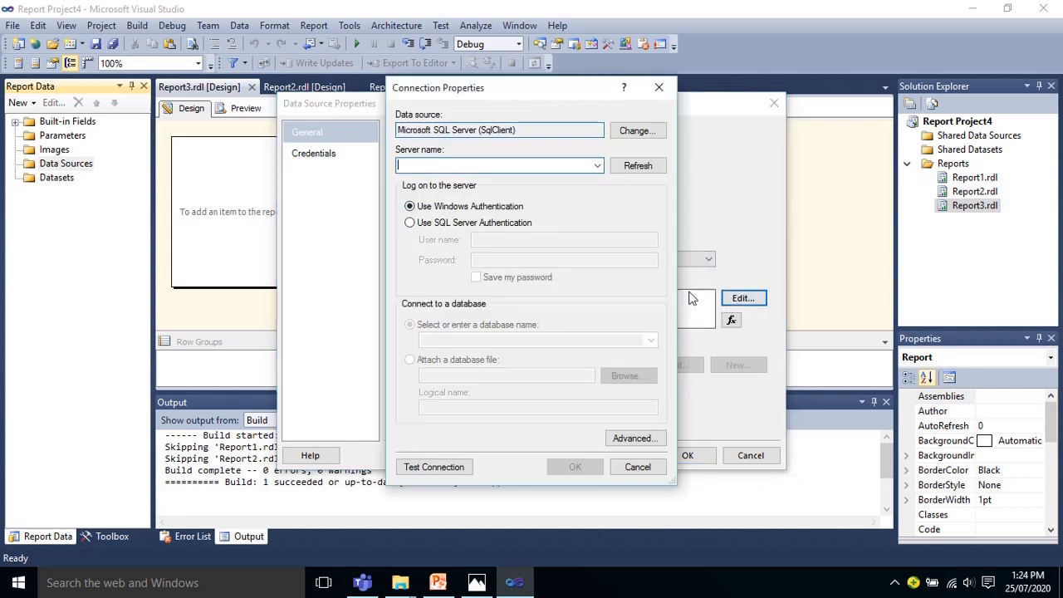
pyautogui.write('.\\PROD')
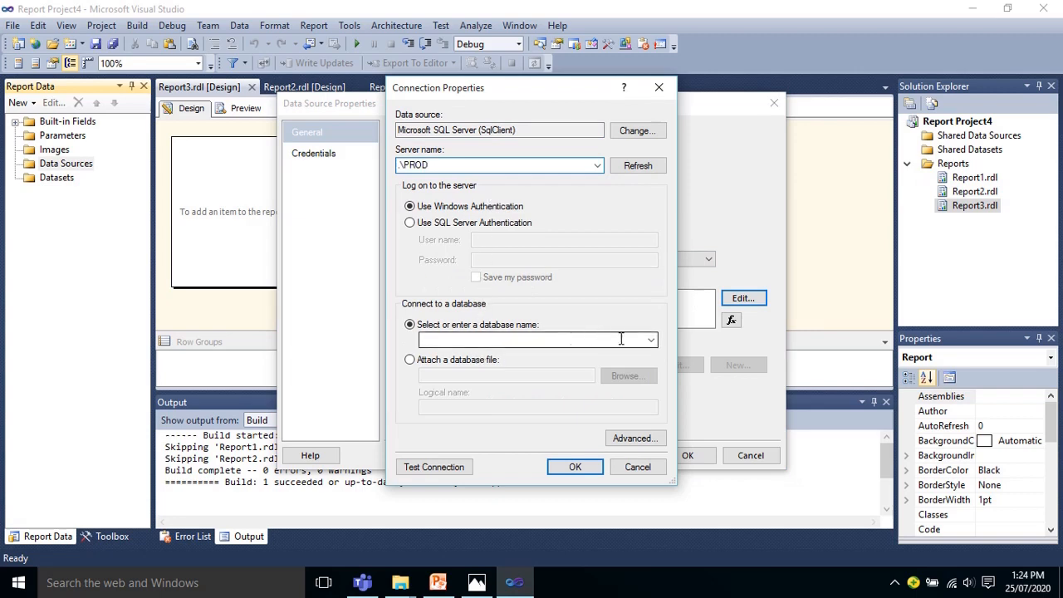
pyautogui.click(651, 340)
pyautogui.click(495, 433)
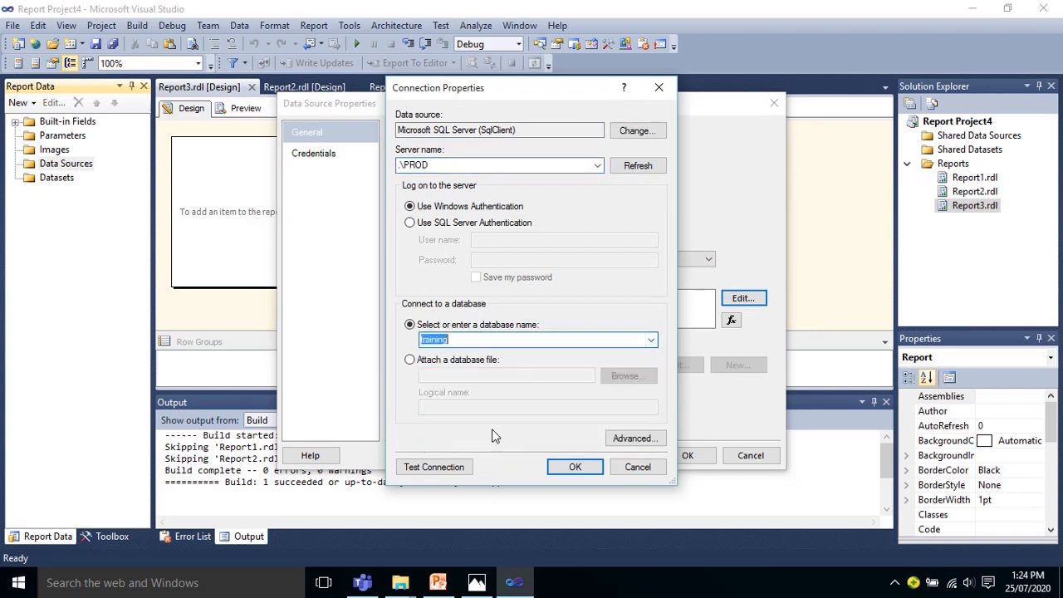
pyautogui.click(575, 466)
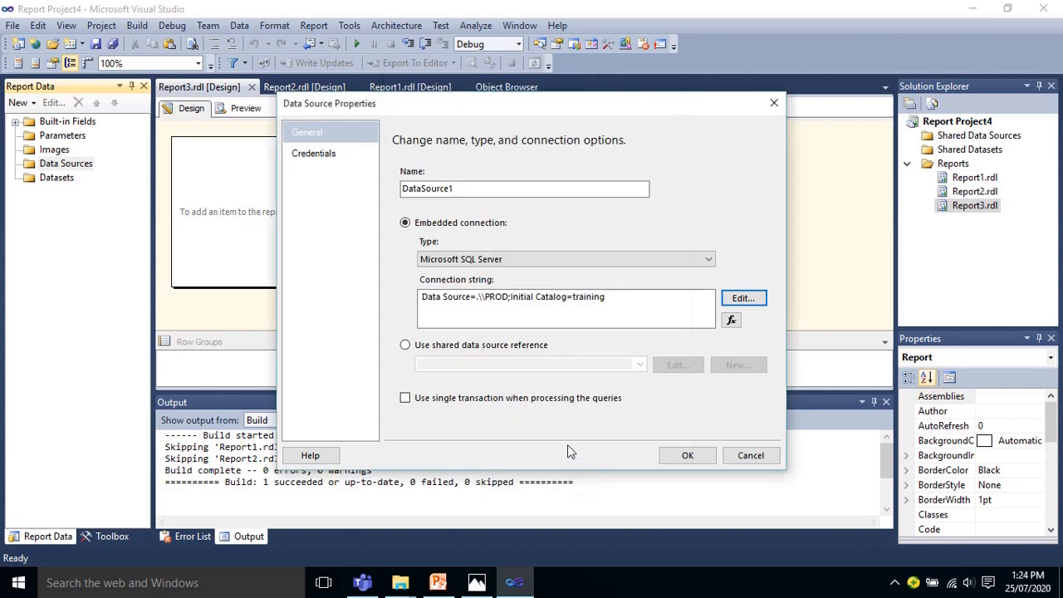
pyautogui.click(686, 455)
# Step: Add a dataset embedded in the report, using DataSource1 and the text query SELECT * FROM PRODUCT
pyautogui.rightClick(69, 192)
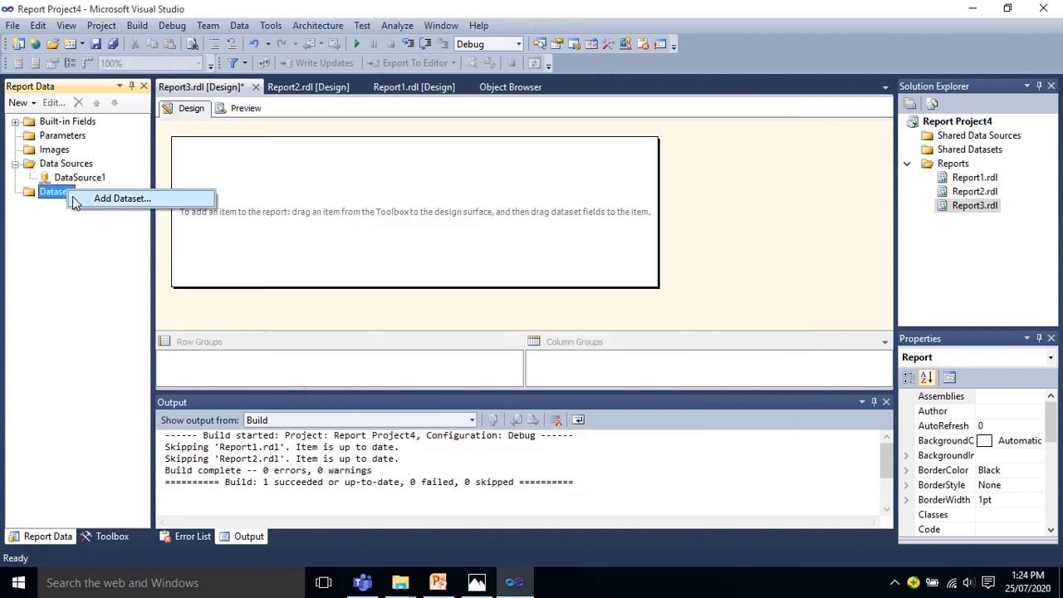
pyautogui.click(98, 201)
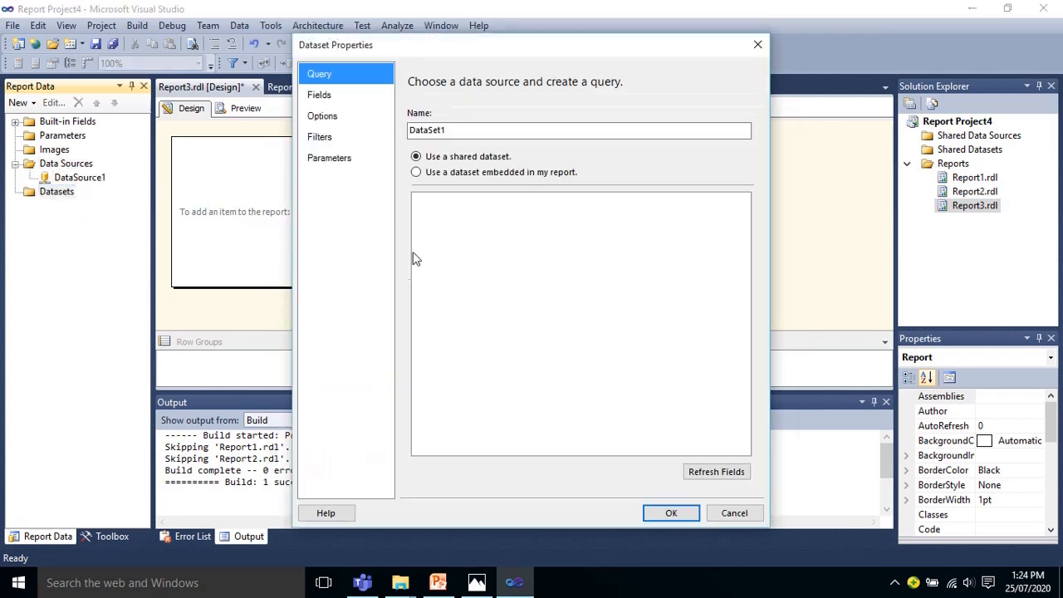
pyautogui.click(439, 176)
pyautogui.click(581, 218)
pyautogui.click(496, 238)
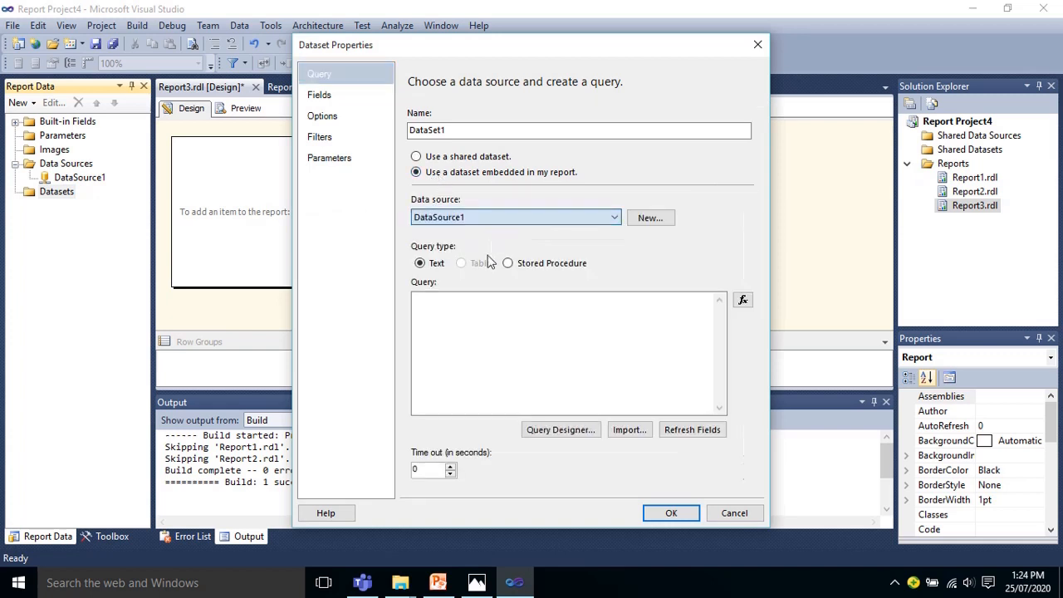
pyautogui.click(470, 344)
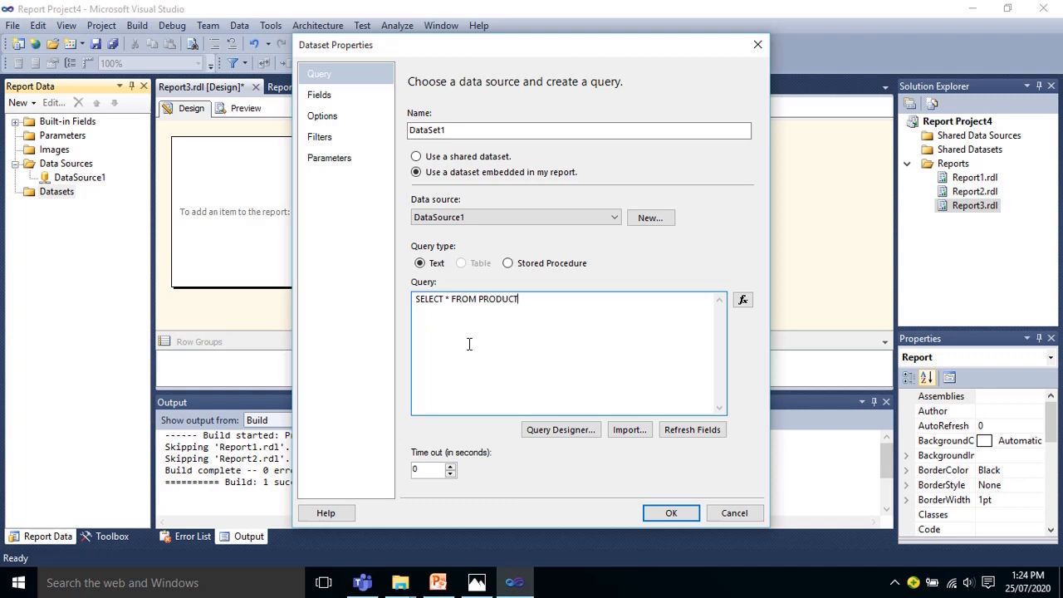
pyautogui.click(671, 512)
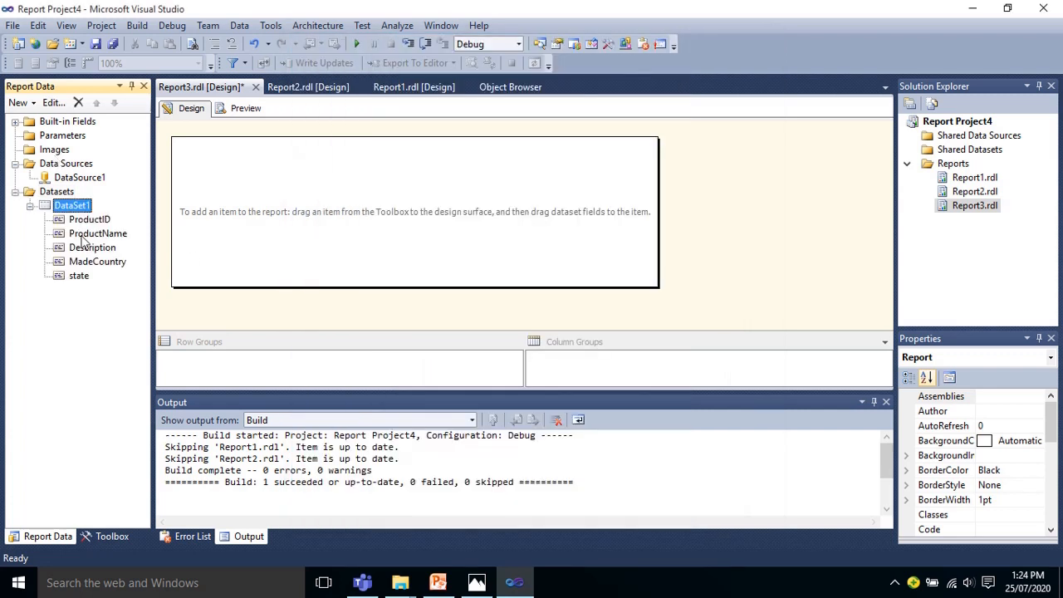
# Step: Insert a list in the upper part of the report body and place the MadeCountry field inside it
pyautogui.rightClick(214, 156)
pyautogui.moveTo(253, 211)
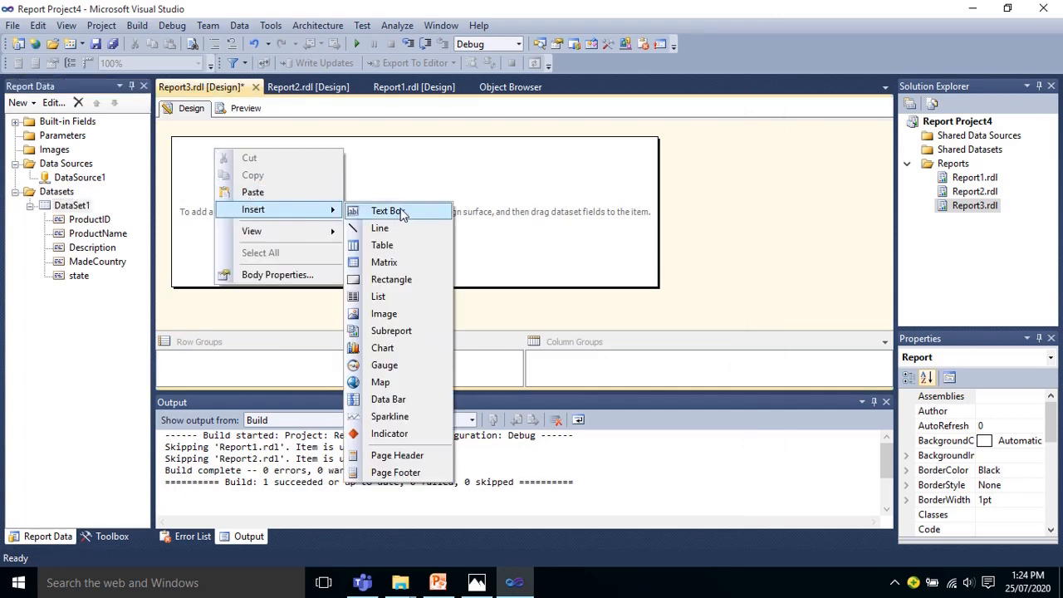
pyautogui.click(402, 299)
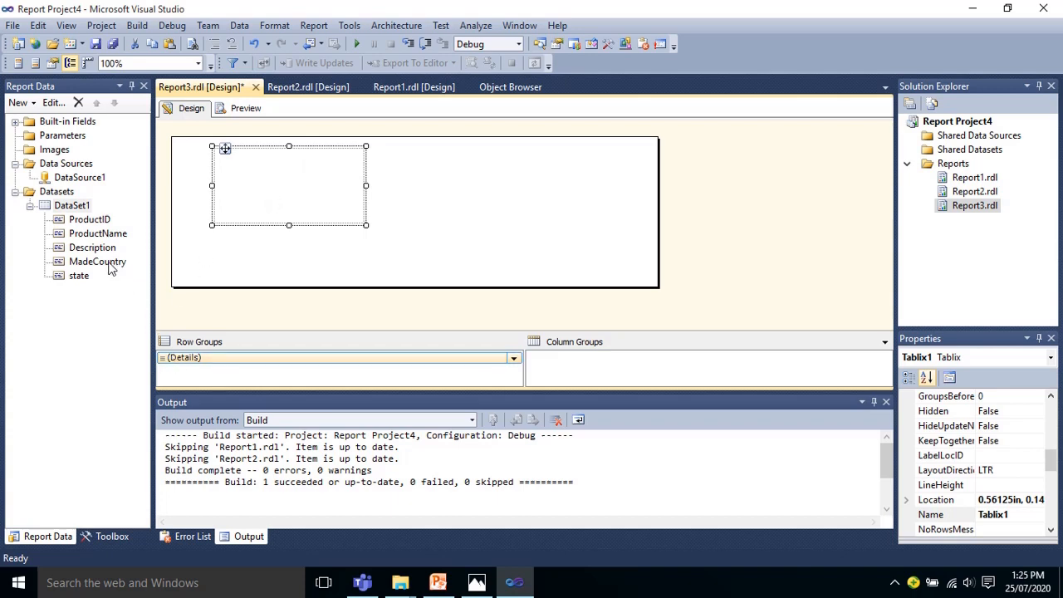
pyautogui.moveTo(104, 267); pyautogui.dragTo(239, 207)
# Step: Preview Report3 to check the ungrouped country list, and return to the report design
pyautogui.click(246, 109)
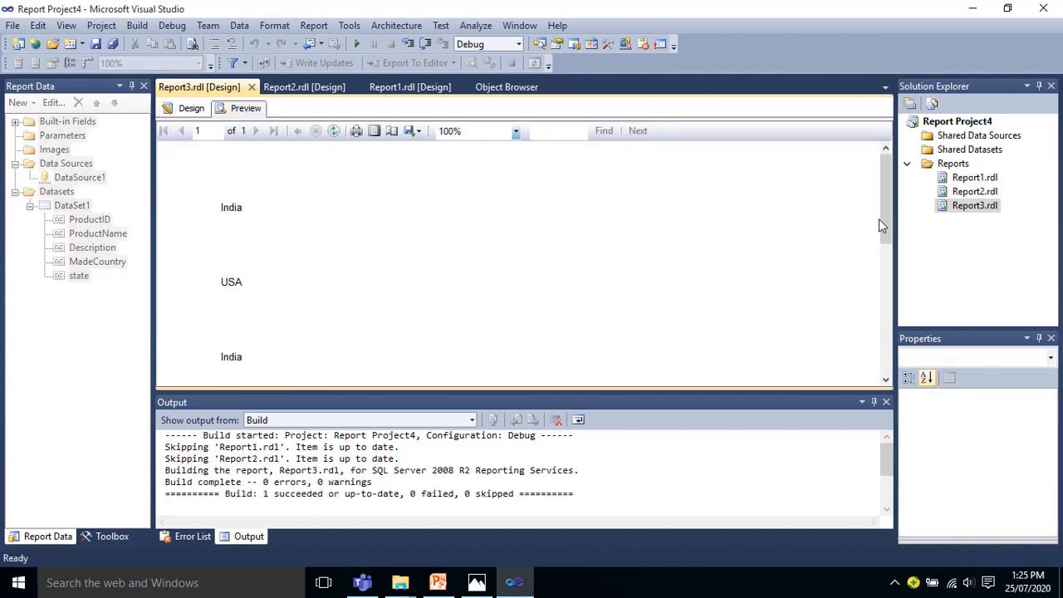
pyautogui.moveTo(887, 214)
pyautogui.mouseDown()
pyautogui.moveTo(891, 337)
pyautogui.moveTo(881, 196)
pyautogui.mouseUp()
pyautogui.click(191, 109)
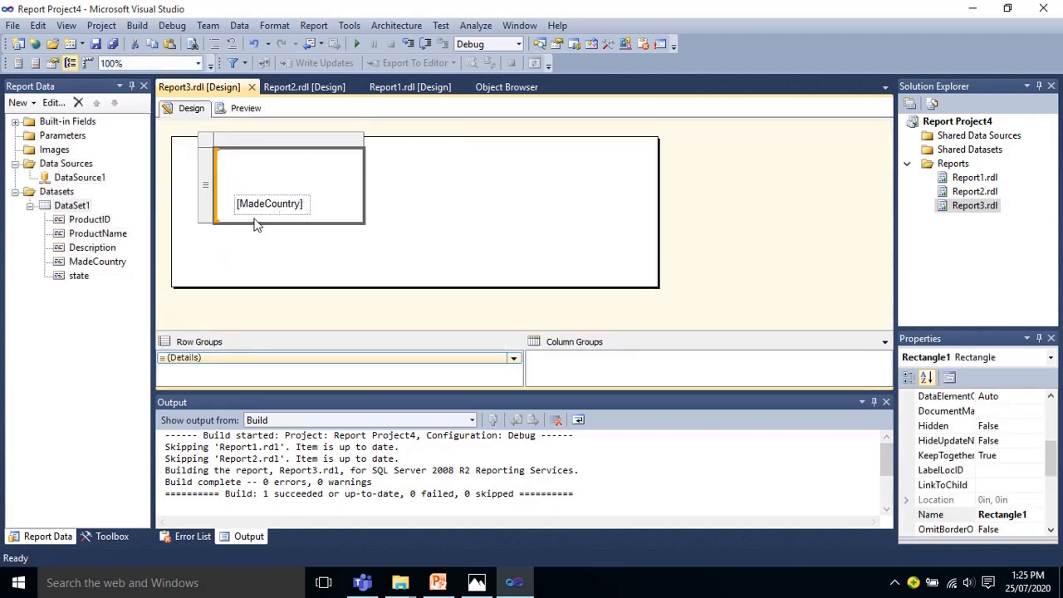
# Step: Add a group expression on [MadeCountry] to the list's Details row group
pyautogui.click(514, 358)
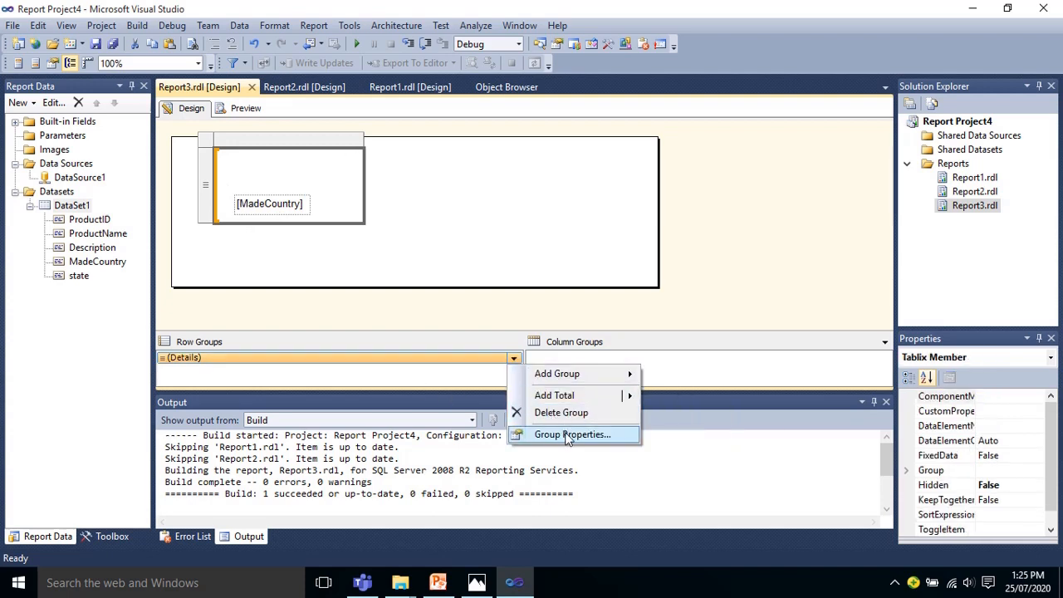
pyautogui.click(570, 434)
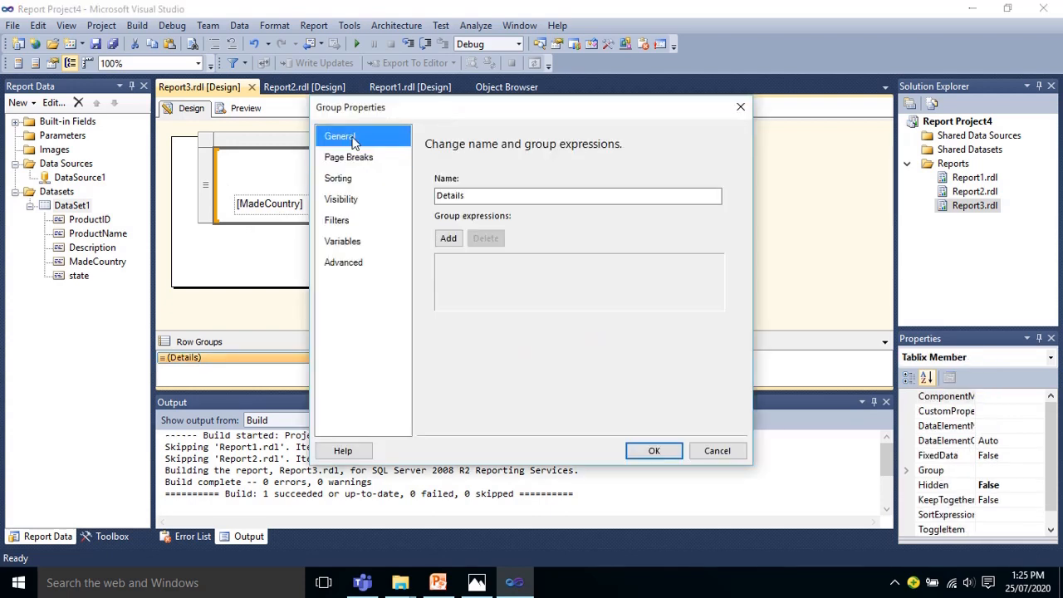
pyautogui.moveTo(483, 114); pyautogui.dragTo(583, 112)
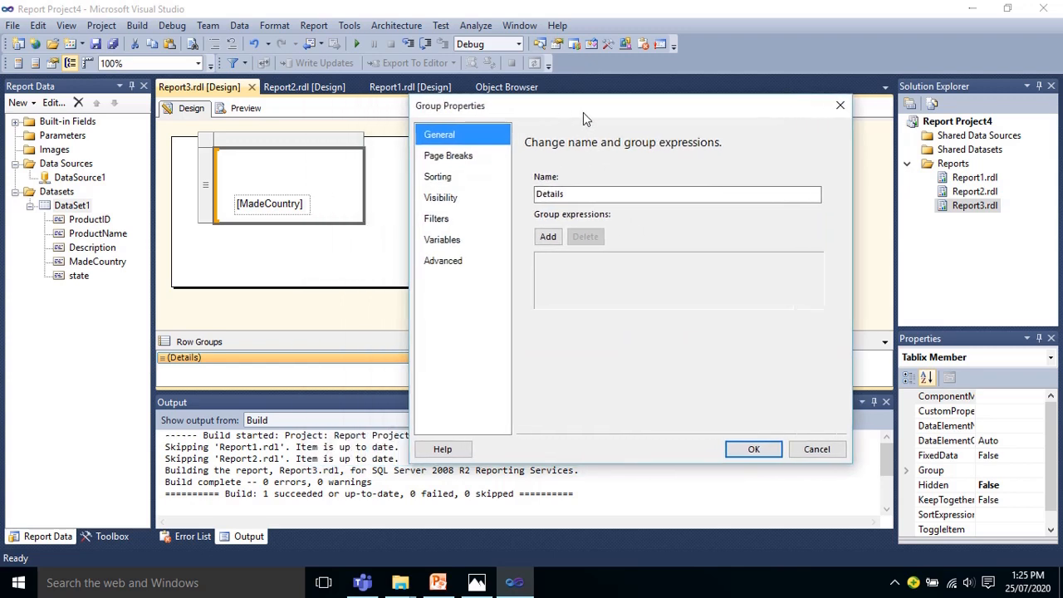
pyautogui.click(548, 238)
pyautogui.click(785, 264)
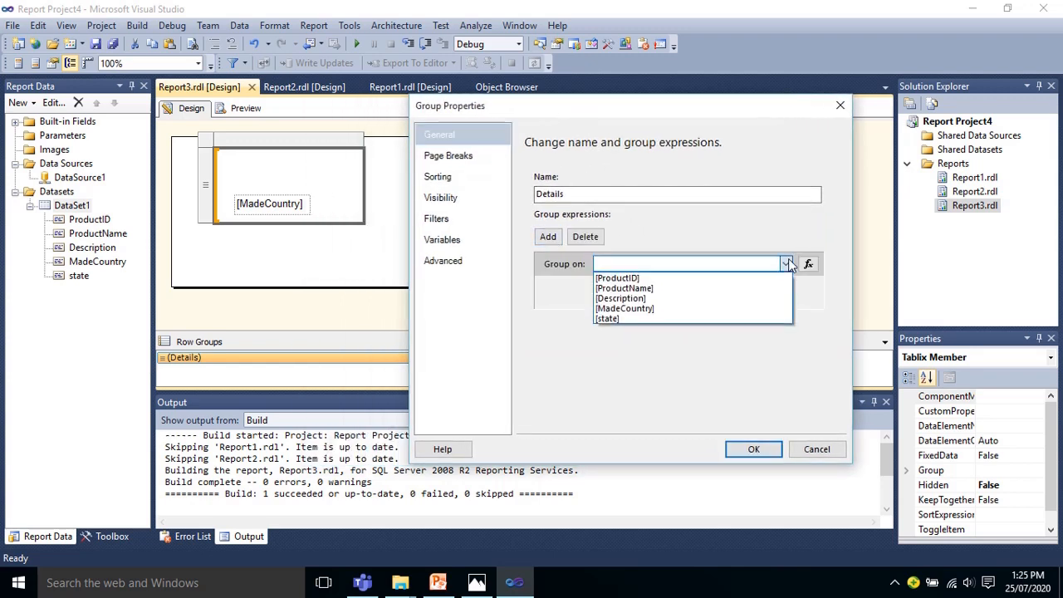
pyautogui.click(647, 308)
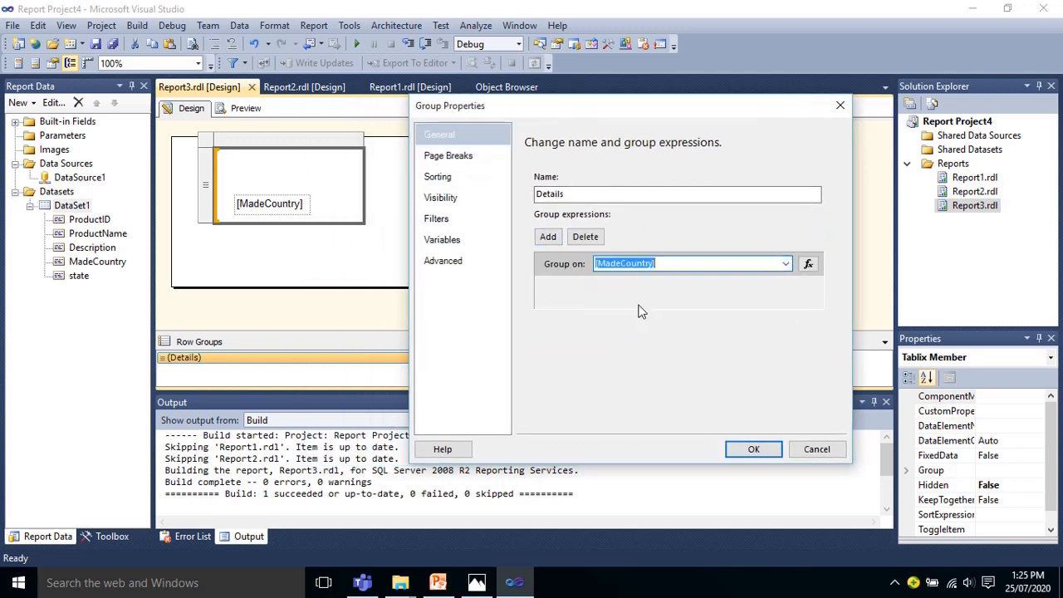
pyautogui.click(742, 452)
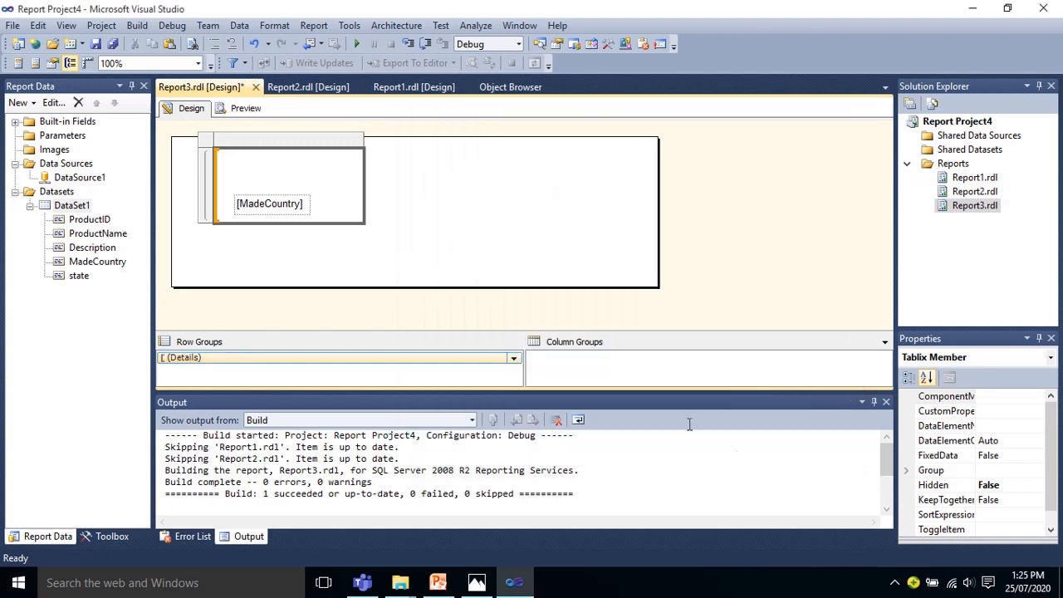
# Step: Preview Report3 to check the list grouped by country, and return to the report design
pyautogui.click(249, 110)
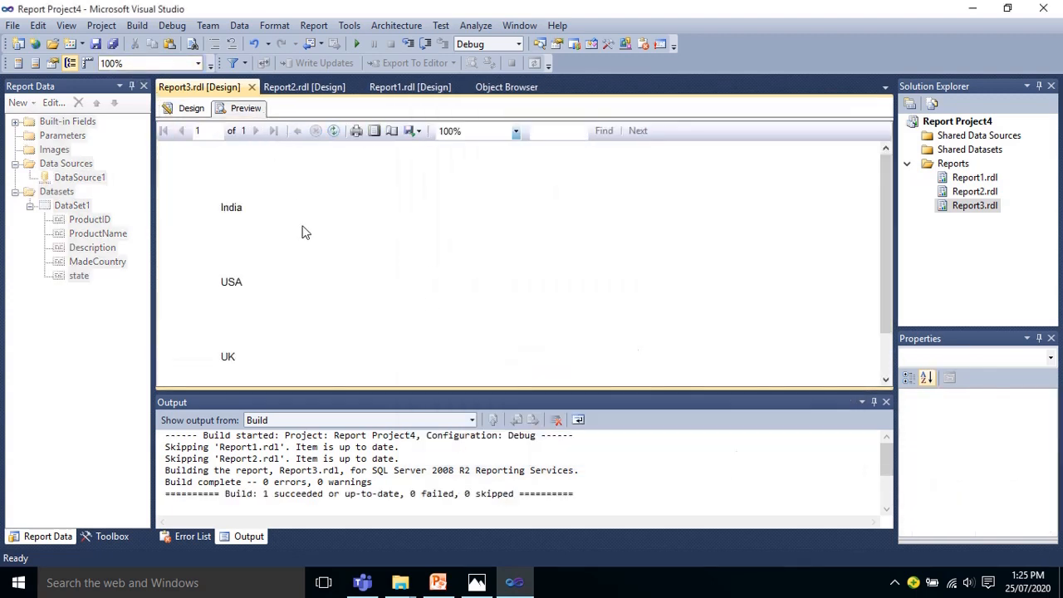
pyautogui.moveTo(885, 241)
pyautogui.mouseDown()
pyautogui.moveTo(885, 270)
pyautogui.moveTo(885, 240)
pyautogui.mouseUp()
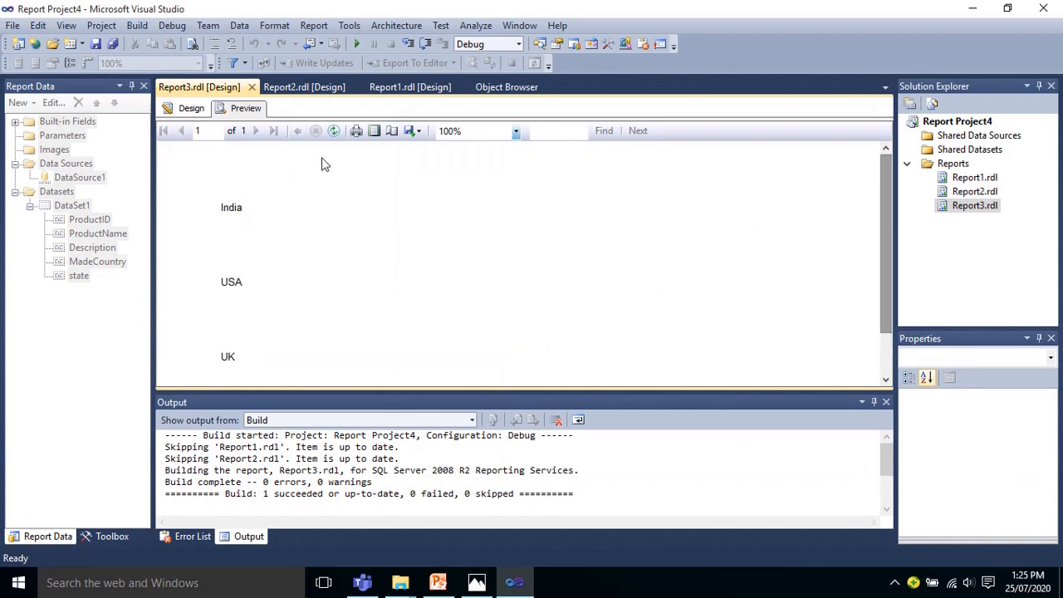
pyautogui.click(190, 108)
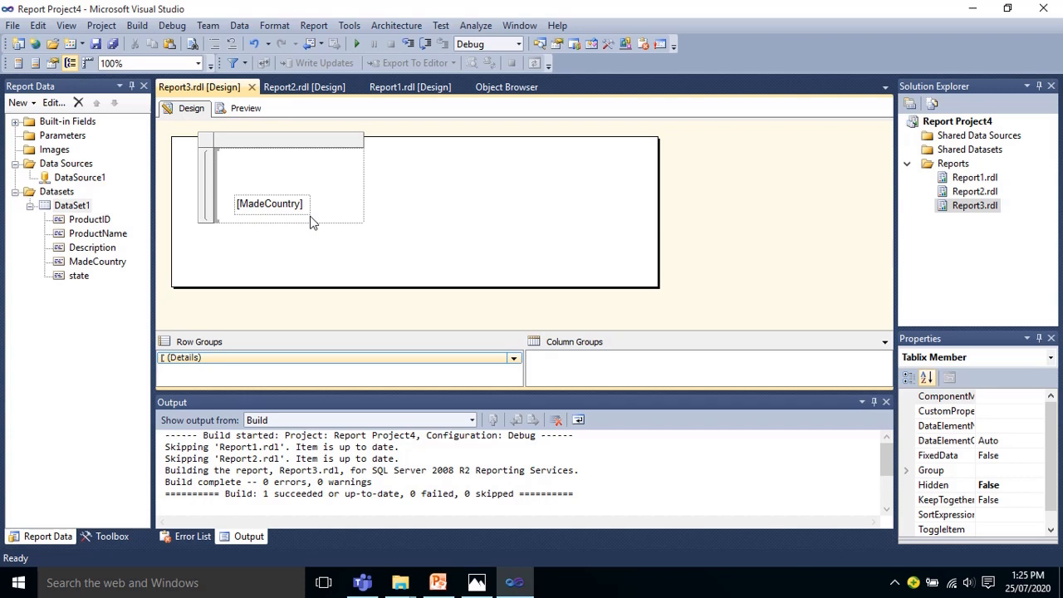
# Step: Set the Details row group to break the page between each instance of the group
pyautogui.click(513, 357)
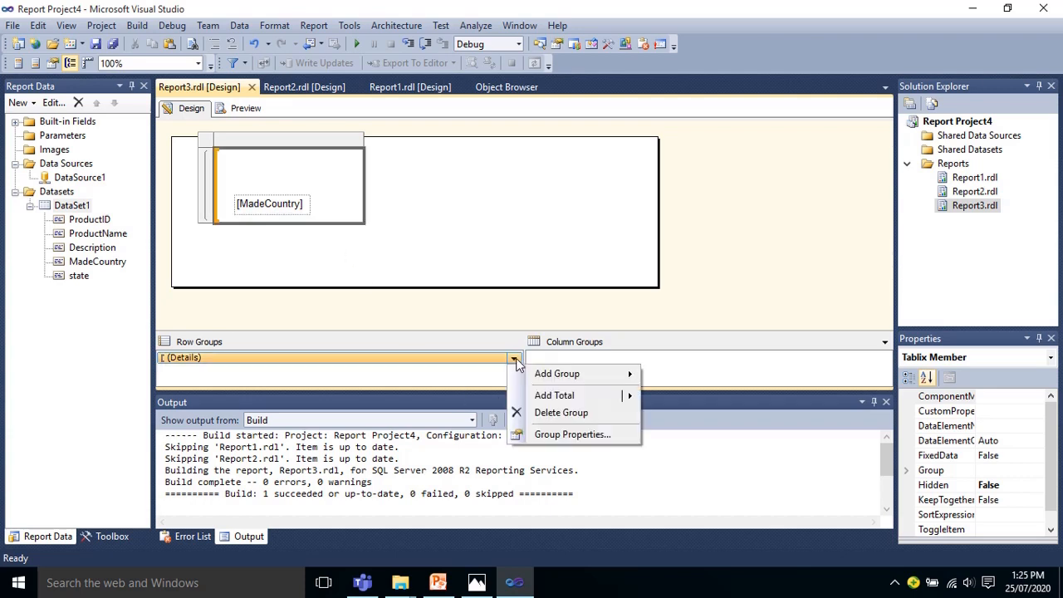
pyautogui.click(572, 438)
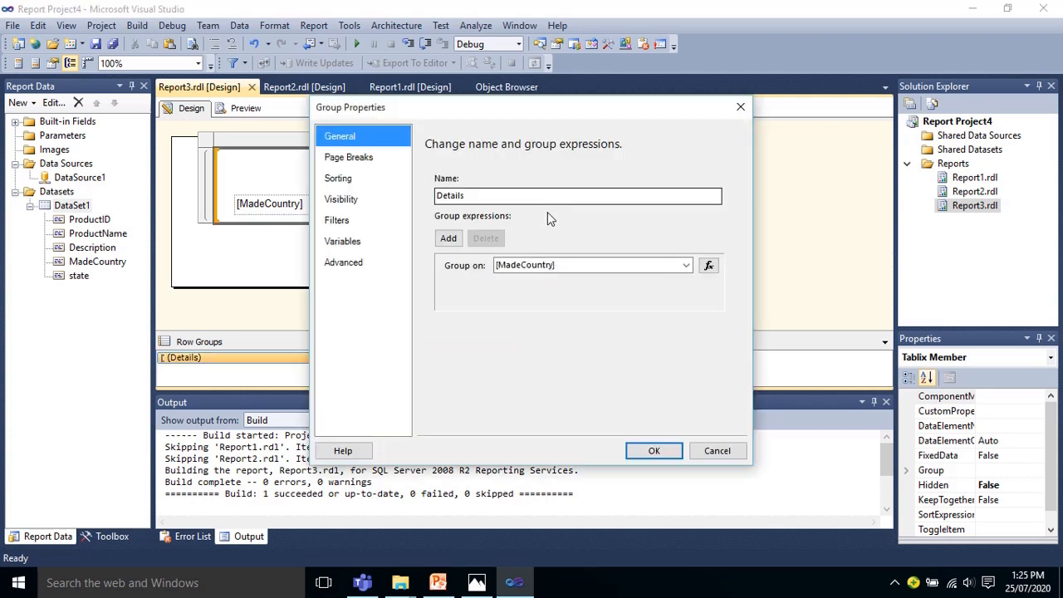
pyautogui.click(345, 162)
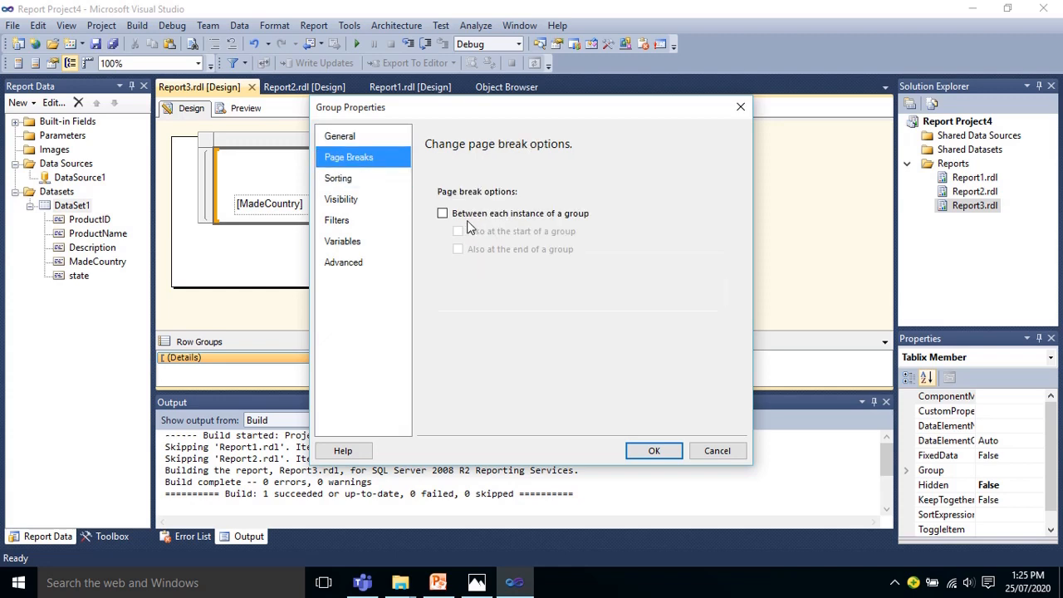
pyautogui.click(444, 217)
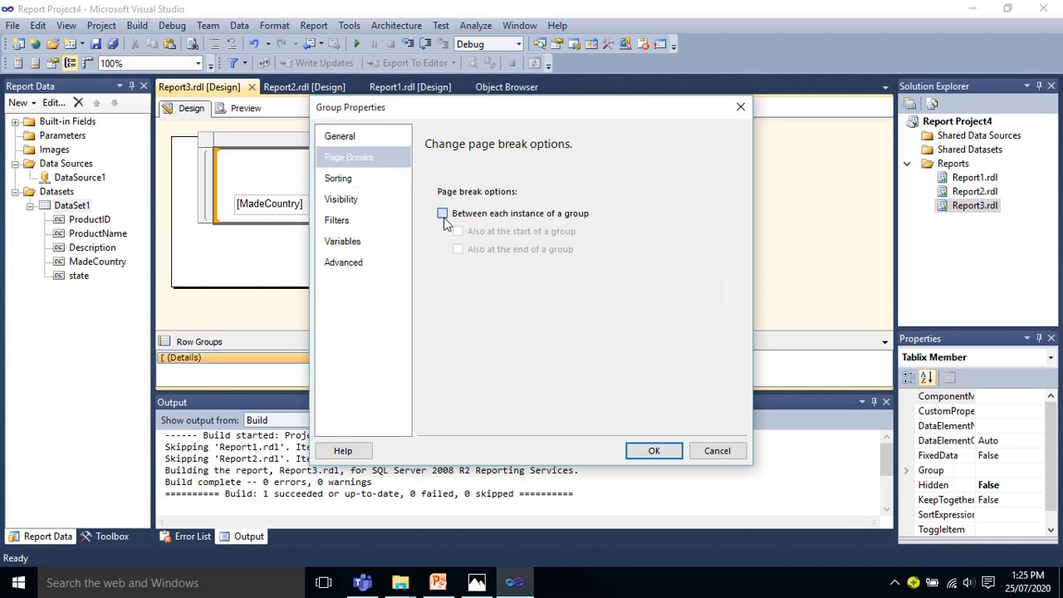
pyautogui.click(637, 448)
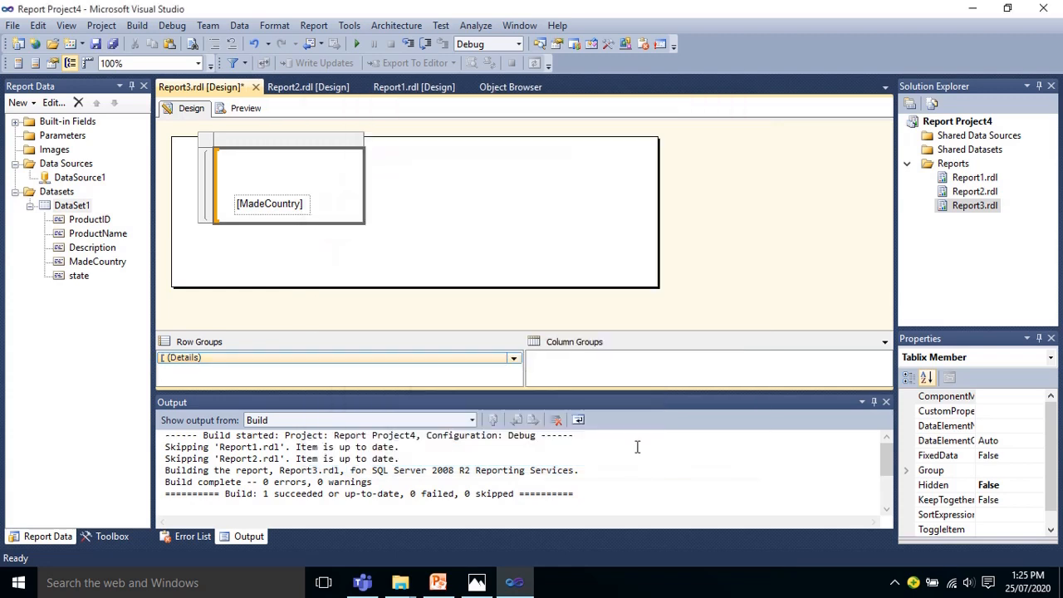
# Step: Preview Report3 and page through it to check the country page breaks, and return to the report design
pyautogui.click(237, 109)
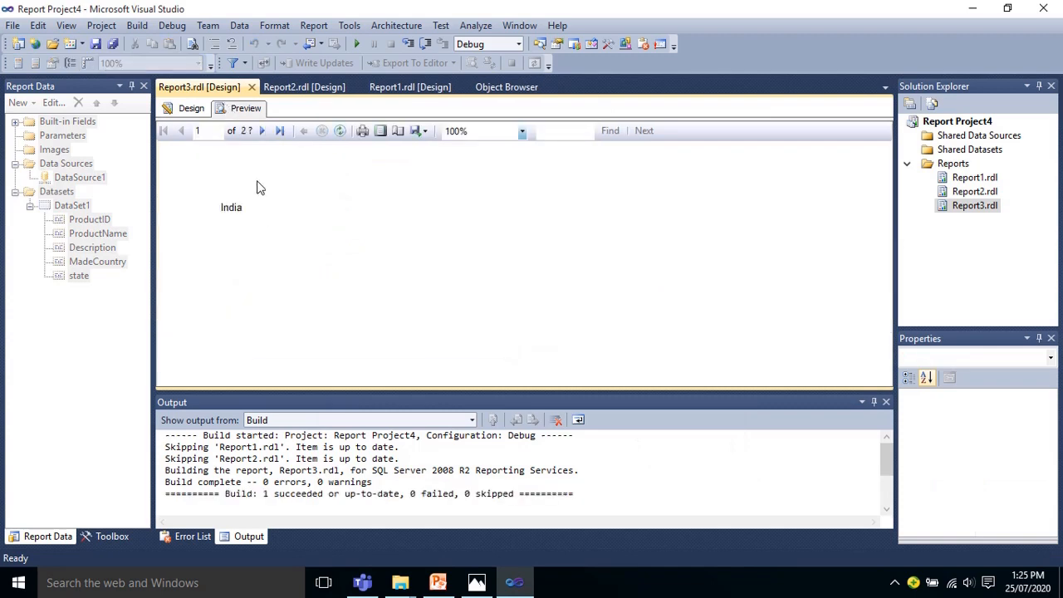
pyautogui.click(264, 131)
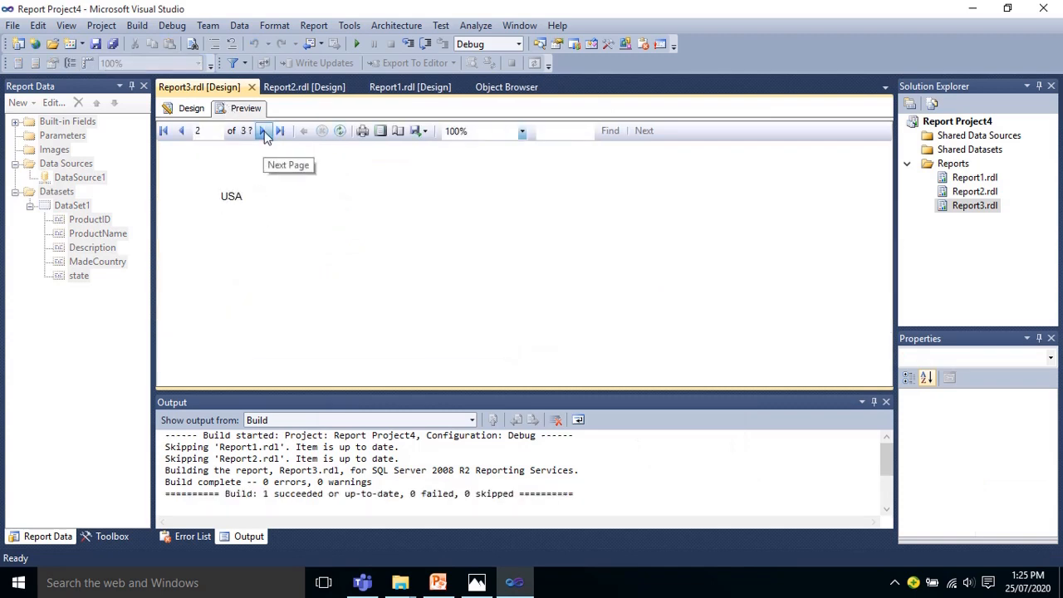
pyautogui.click(263, 133)
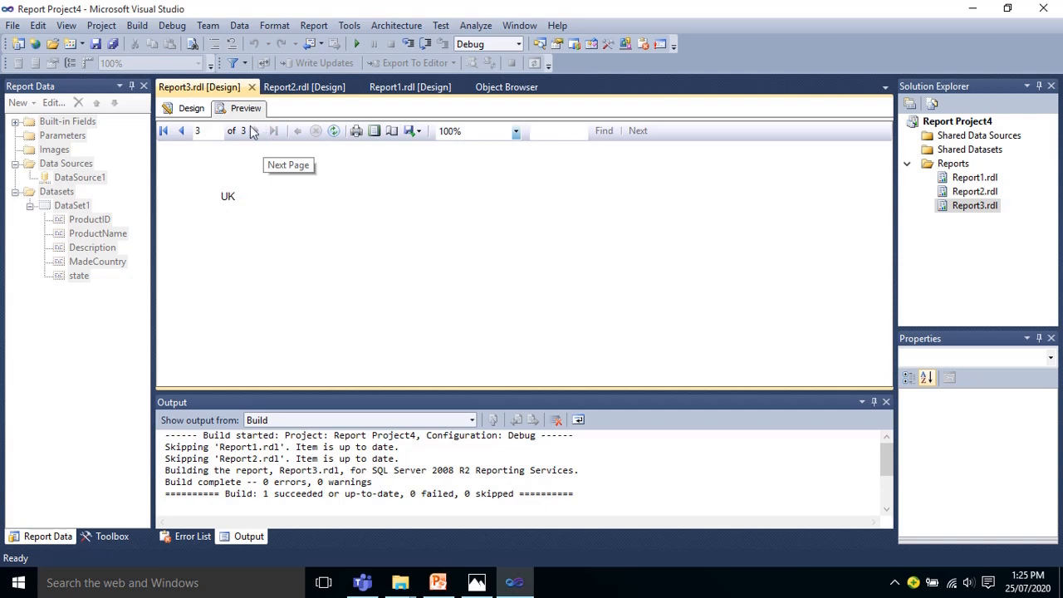
pyautogui.click(165, 132)
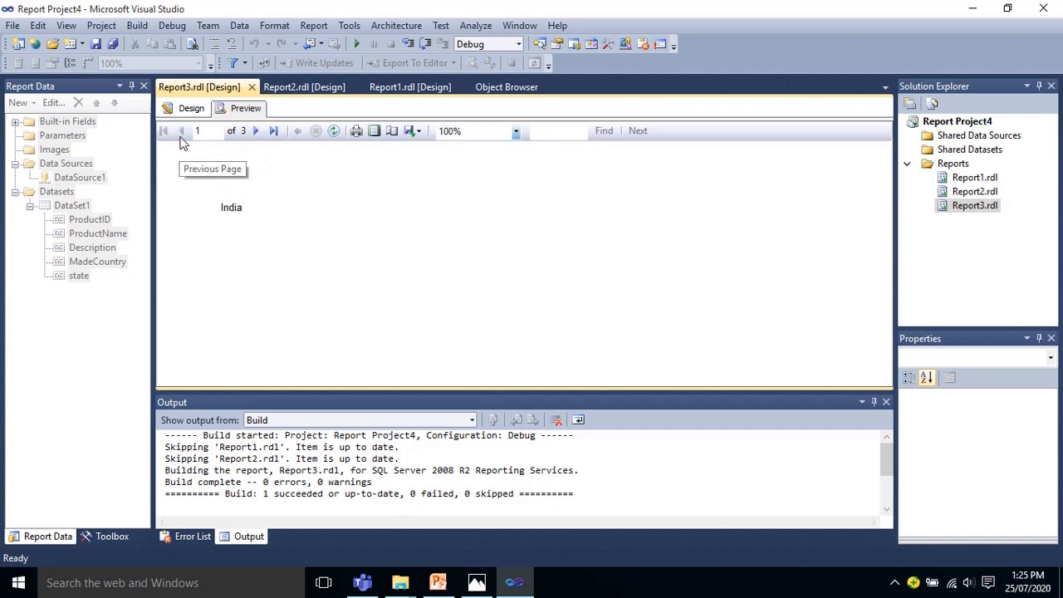
pyautogui.click(190, 109)
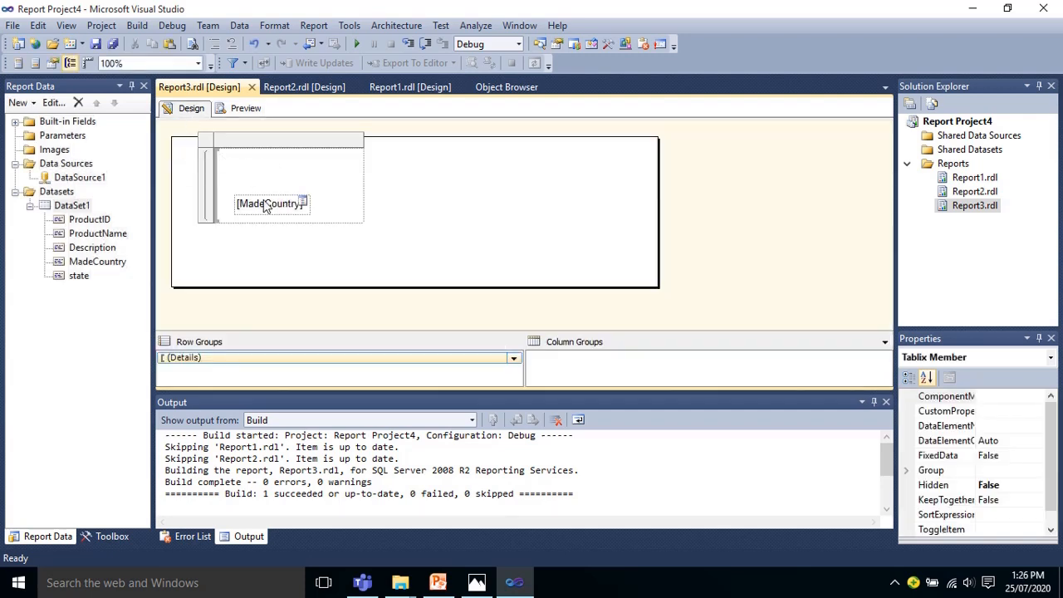
# Step: Move the [MadeCountry] text box up to the upper edge of the list
pyautogui.click(350, 212)
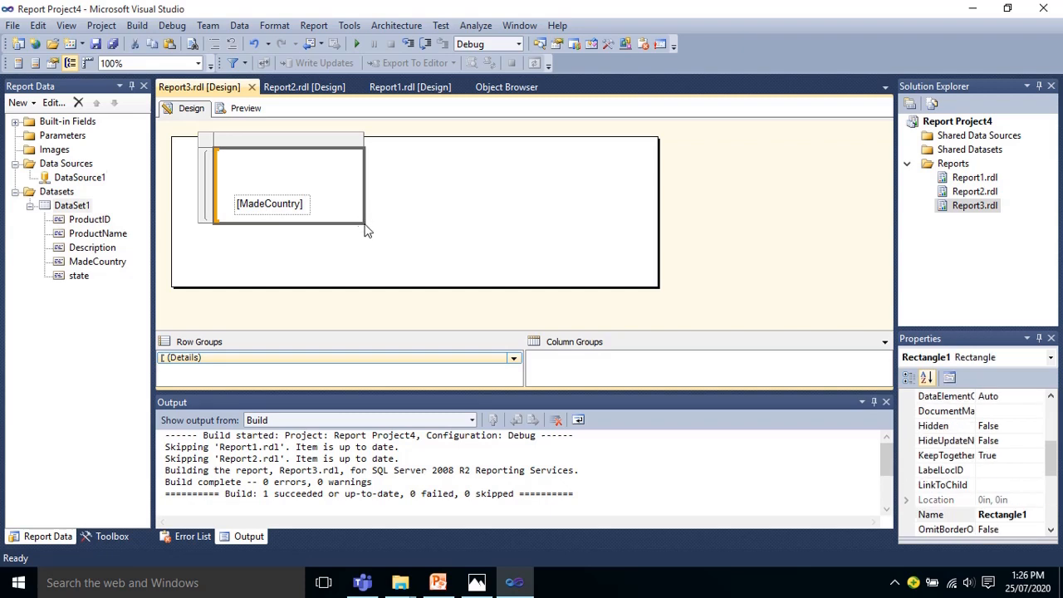
pyautogui.click(418, 233)
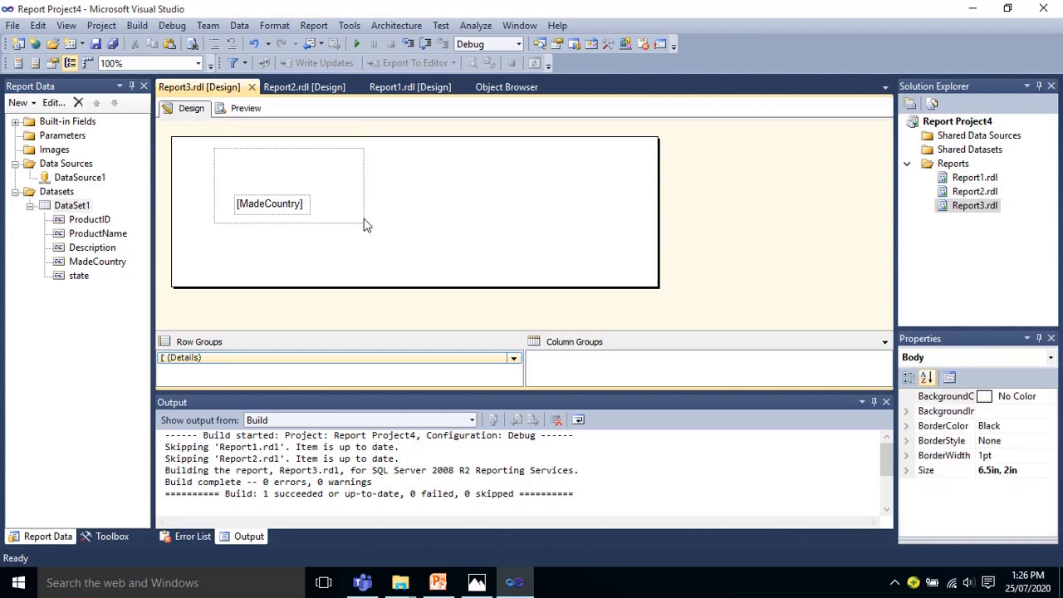
pyautogui.click(365, 225)
pyautogui.moveTo(249, 203); pyautogui.dragTo(255, 170)
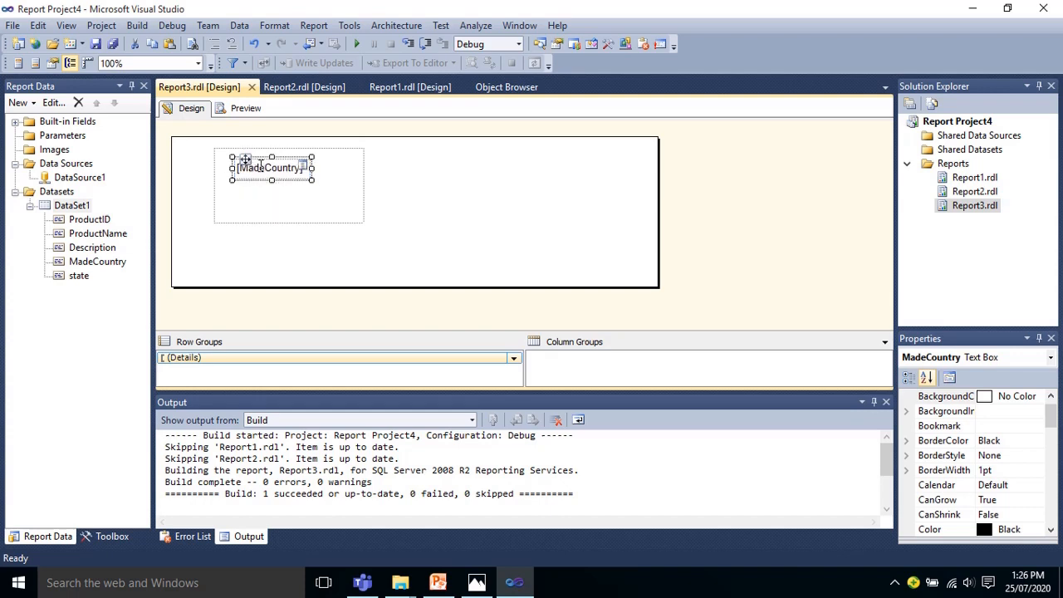
# Step: Insert a table inside the list and position it just below the [MadeCountry] text box, aligned with its left edge
pyautogui.rightClick(283, 211)
pyautogui.moveTo(333, 287)
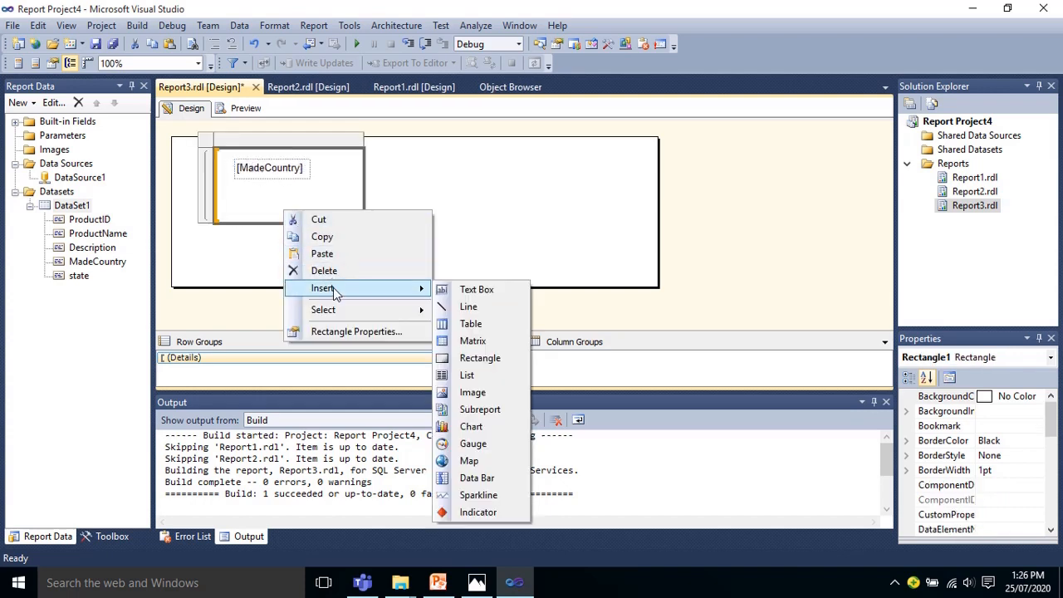
pyautogui.click(472, 324)
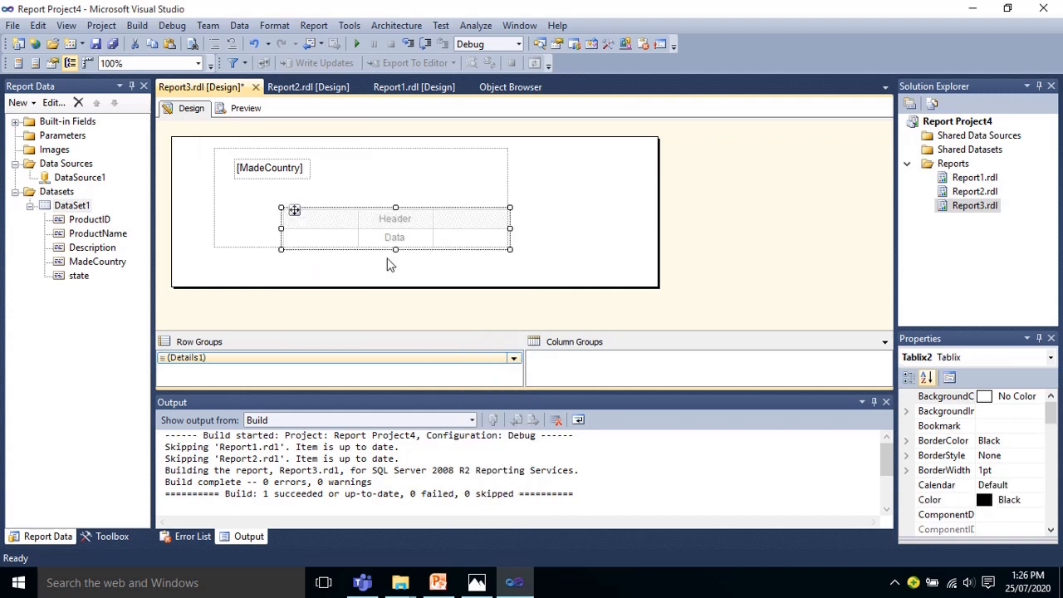
pyautogui.moveTo(296, 210); pyautogui.dragTo(247, 195)
# Step: Fill the table's three data columns with the ProductName, Description and ProductID fields, in that order
pyautogui.moveTo(93, 234); pyautogui.dragTo(259, 222)
pyautogui.moveTo(93, 248); pyautogui.dragTo(338, 211)
pyautogui.moveTo(97, 224); pyautogui.dragTo(390, 218)
# Step: Preview Report3, page through the product table for each country, and return to the report design
pyautogui.click(245, 108)
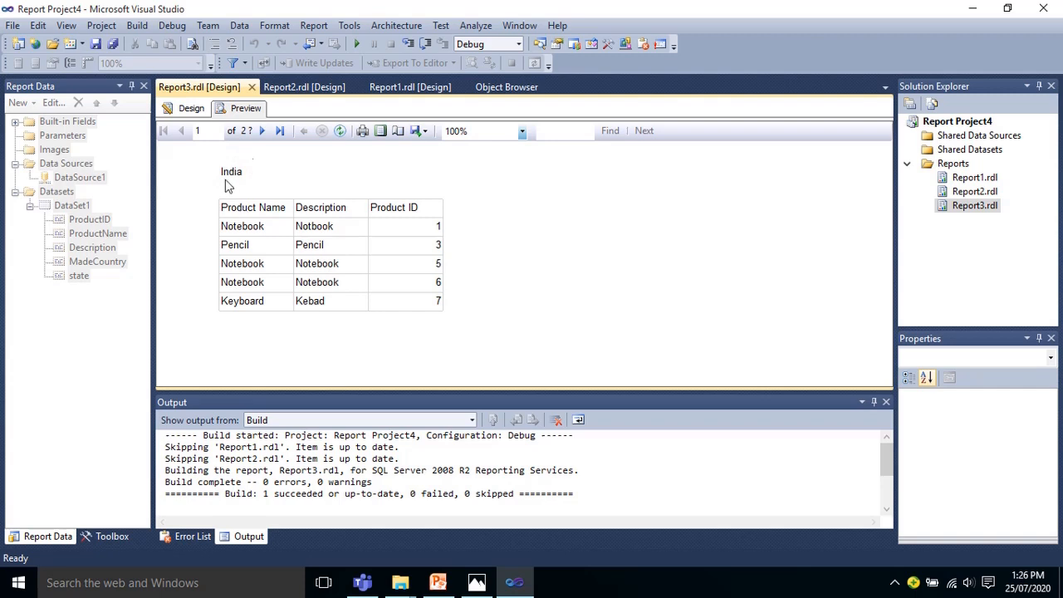
pyautogui.click(262, 132)
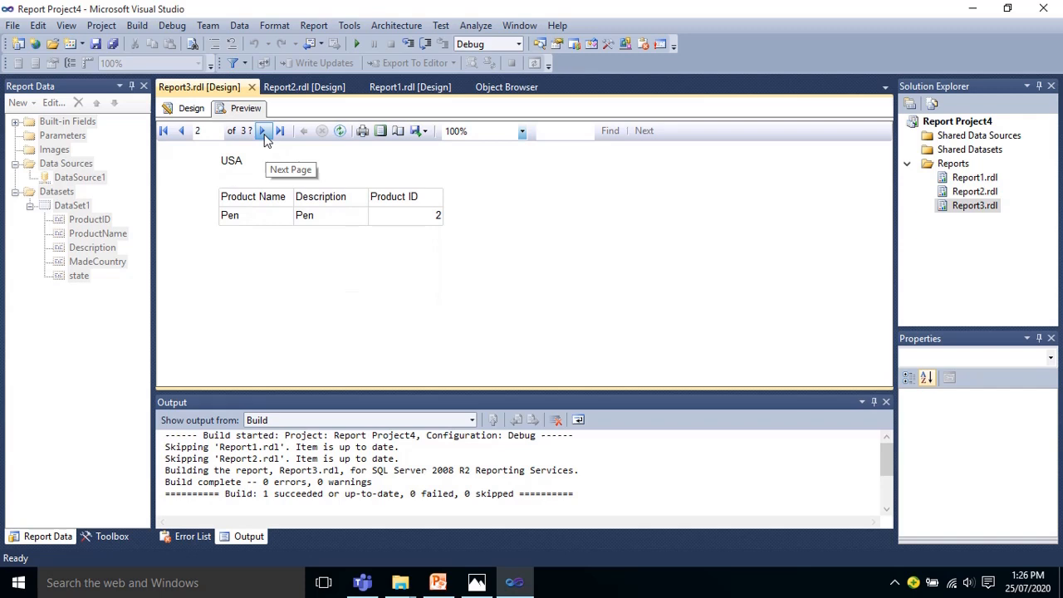
pyautogui.click(264, 133)
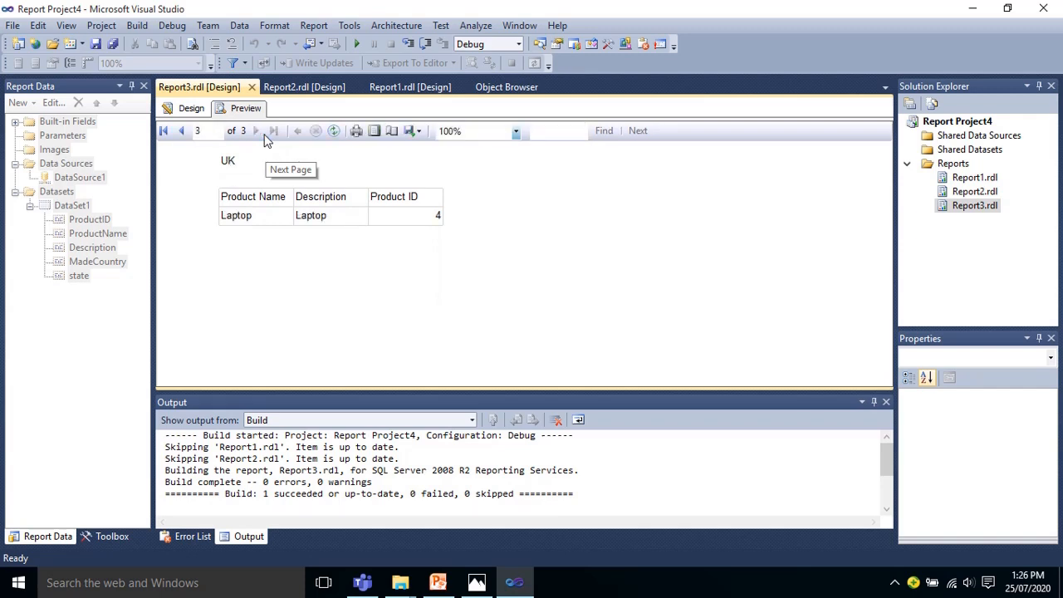
pyautogui.click(181, 131)
pyautogui.click(181, 132)
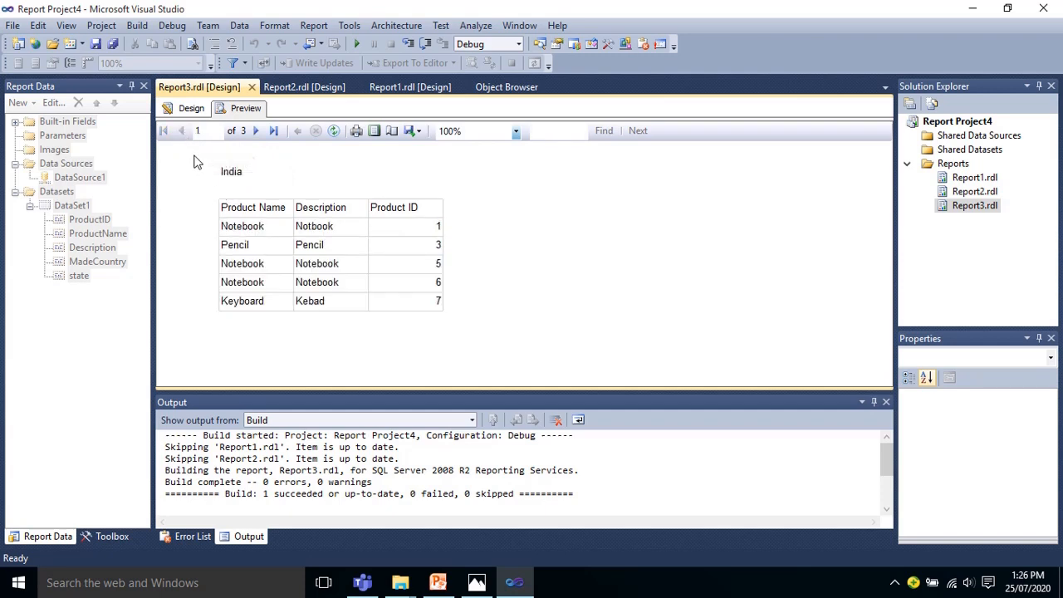
pyautogui.click(191, 109)
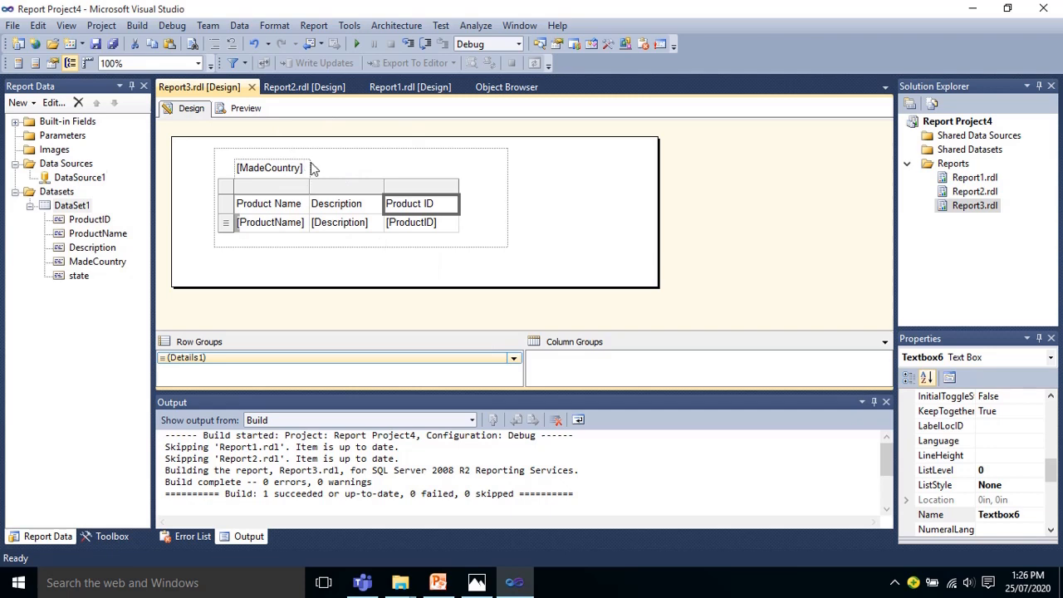
pyautogui.hotkey('alt', 'Tab')
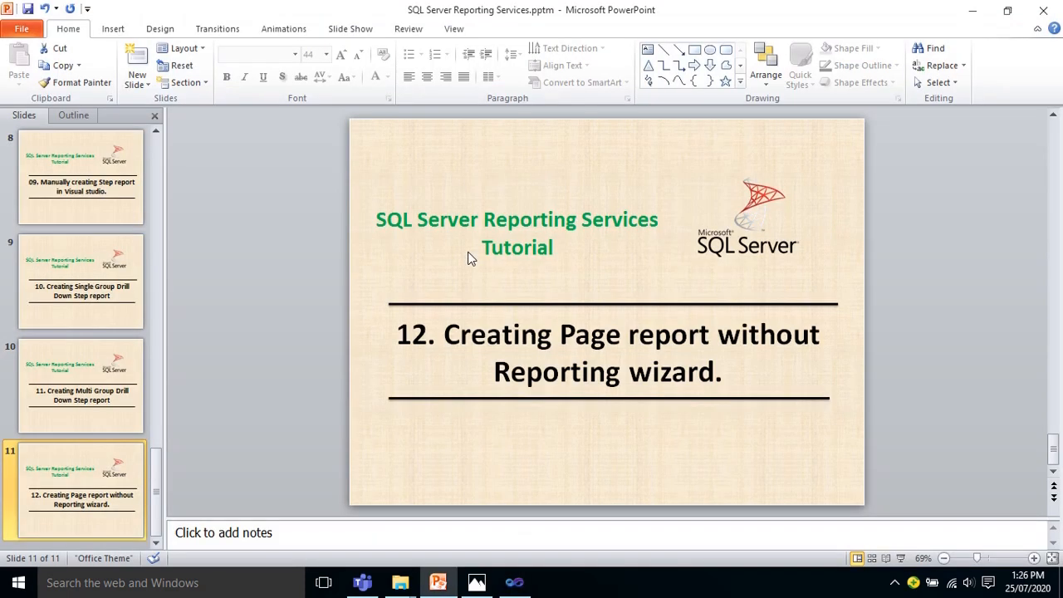
pyautogui.hotkey('alt', 'Tab')
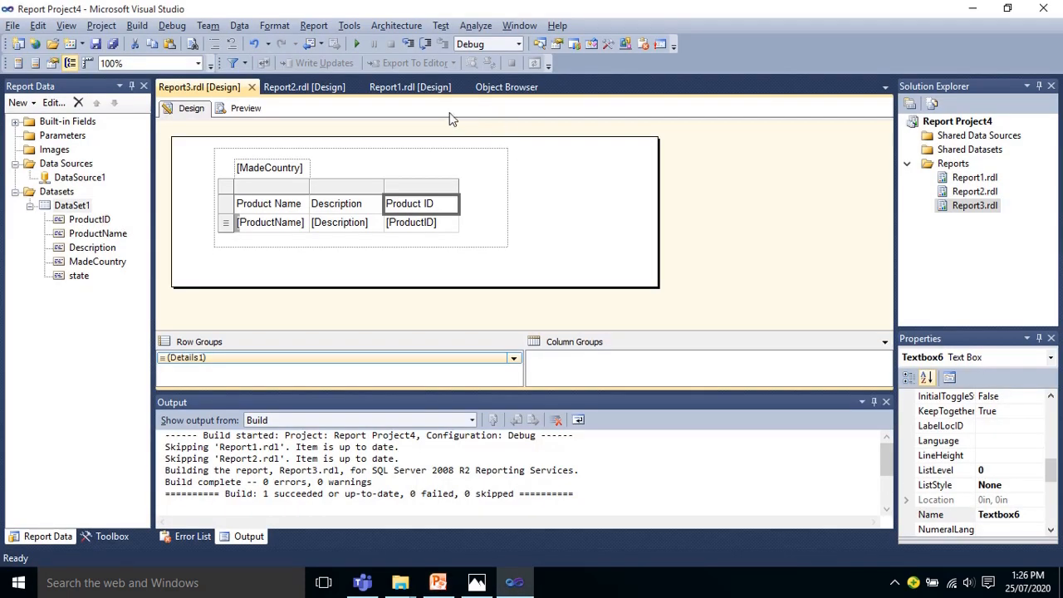
pyautogui.moveTo(449, 592)
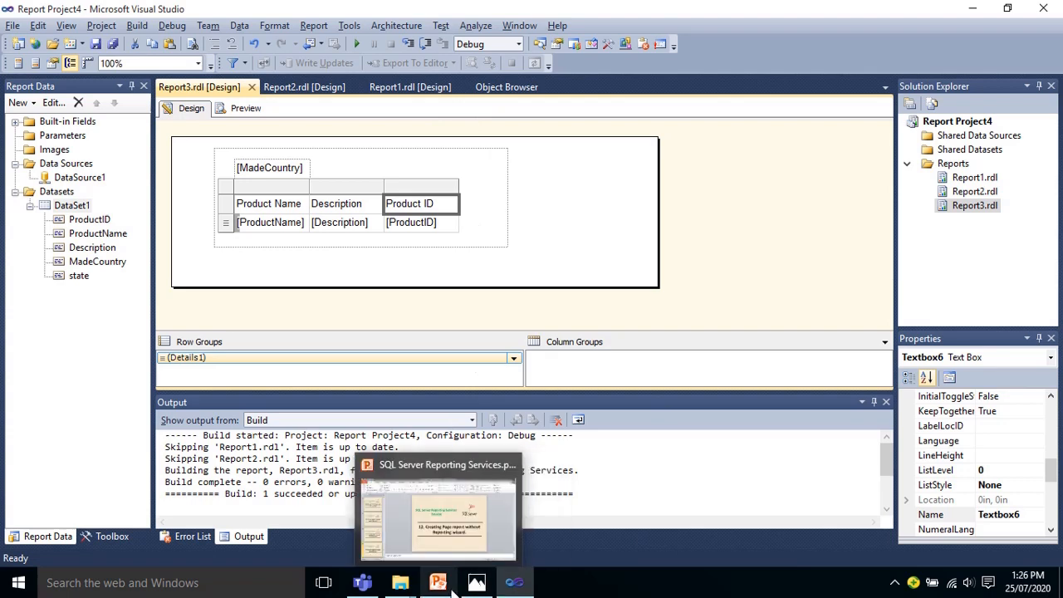